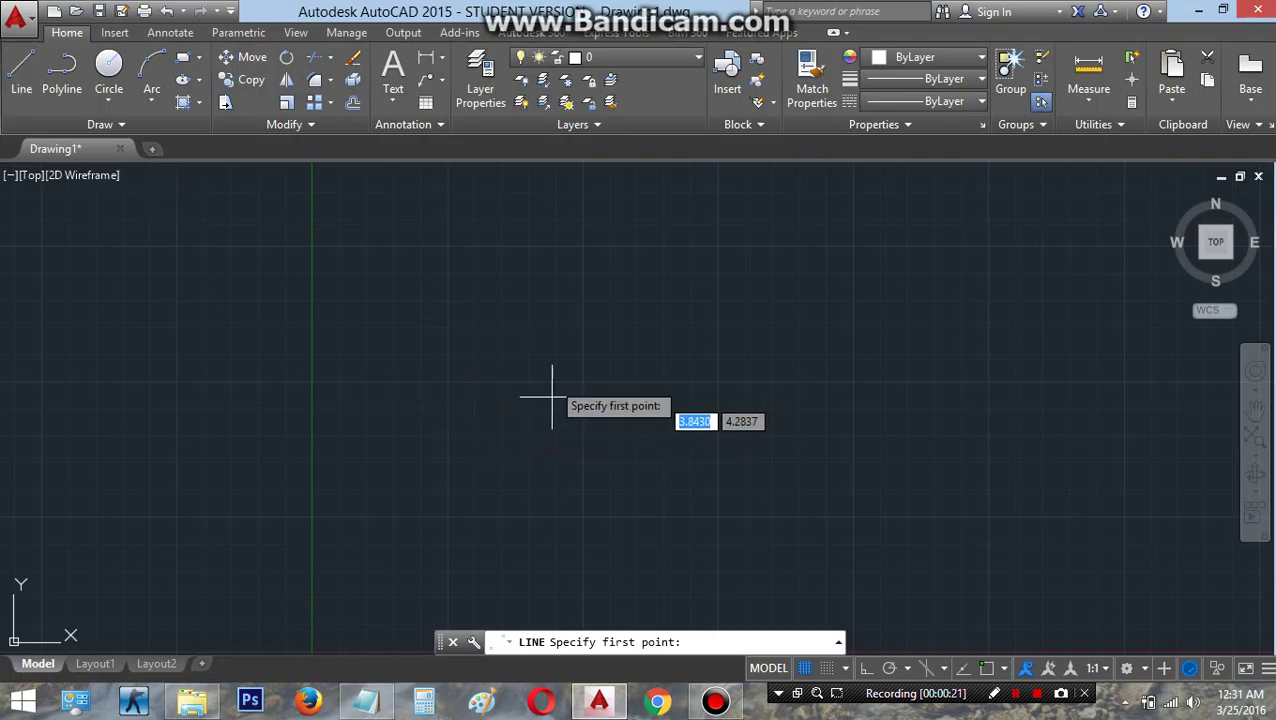
Draw a freehand chain of five connected line segments, beginning with a nearly horizontal one about 8 units long
{"action": "left_click", "coordinate": [446, 407]}
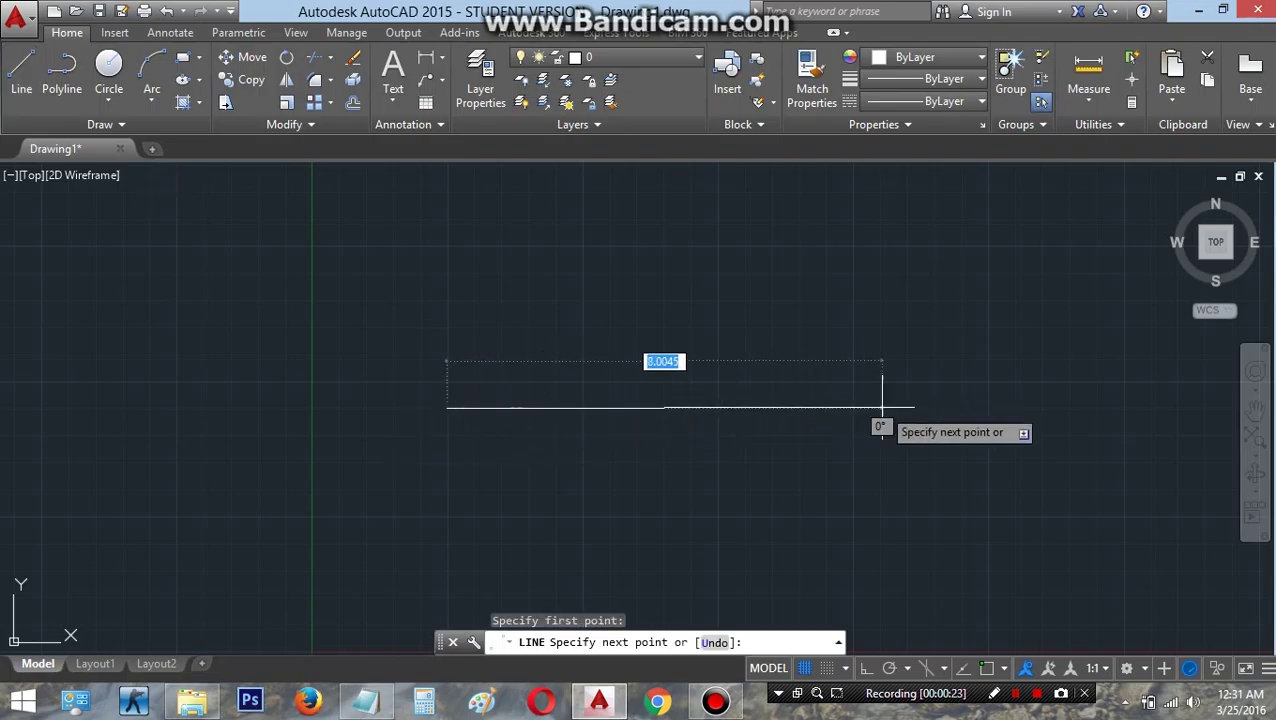
{"action": "left_click", "coordinate": [882, 407]}
{"action": "left_click", "coordinate": [857, 377]}
{"action": "left_click", "coordinate": [569, 292]}
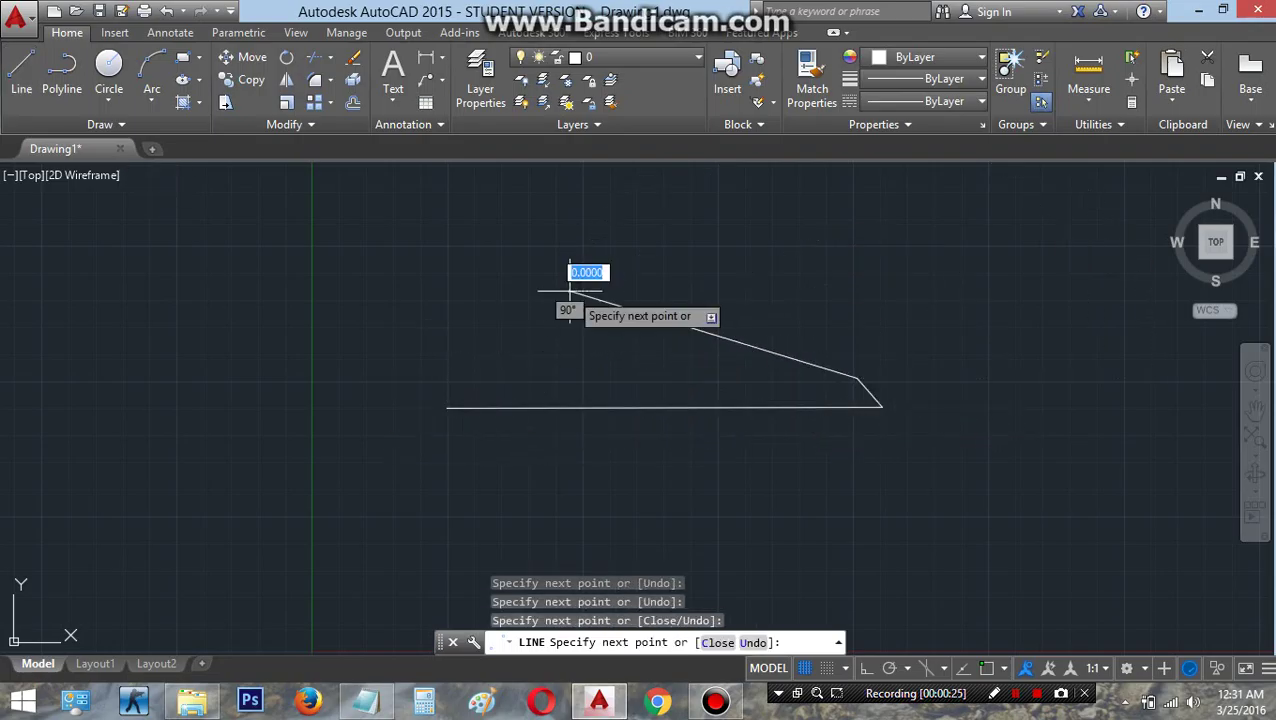
{"action": "left_click", "coordinate": [509, 460]}
{"action": "left_click", "coordinate": [790, 477]}
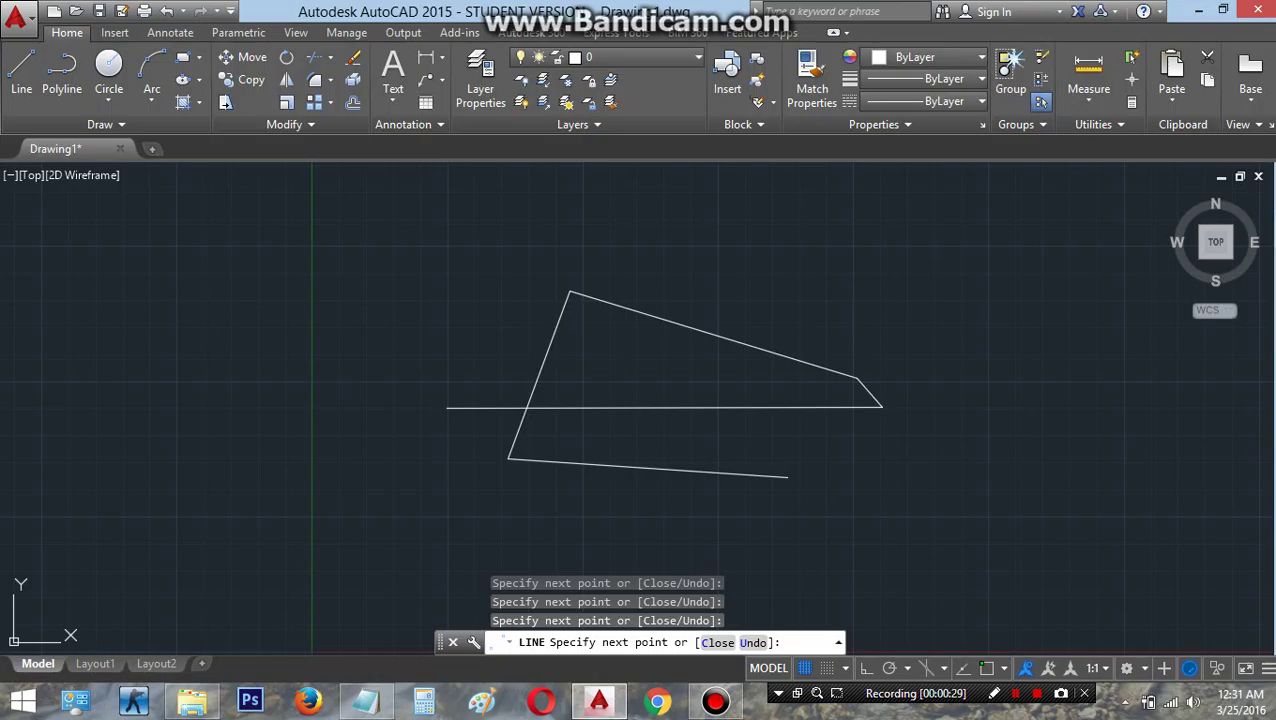
{"action": "key", "text": "Escape"}
Select all five freehand line segments with selection windows and delete them
{"action": "left_click", "coordinate": [479, 229]}
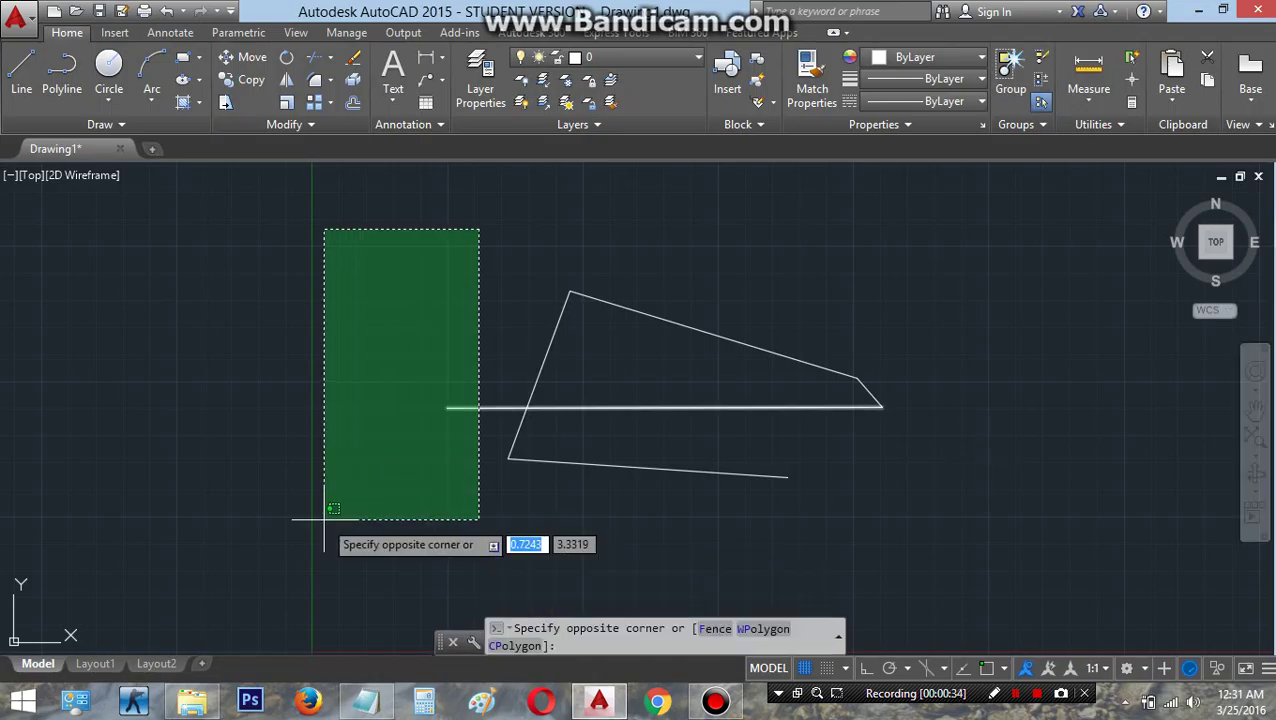
{"action": "left_click", "coordinate": [914, 487]}
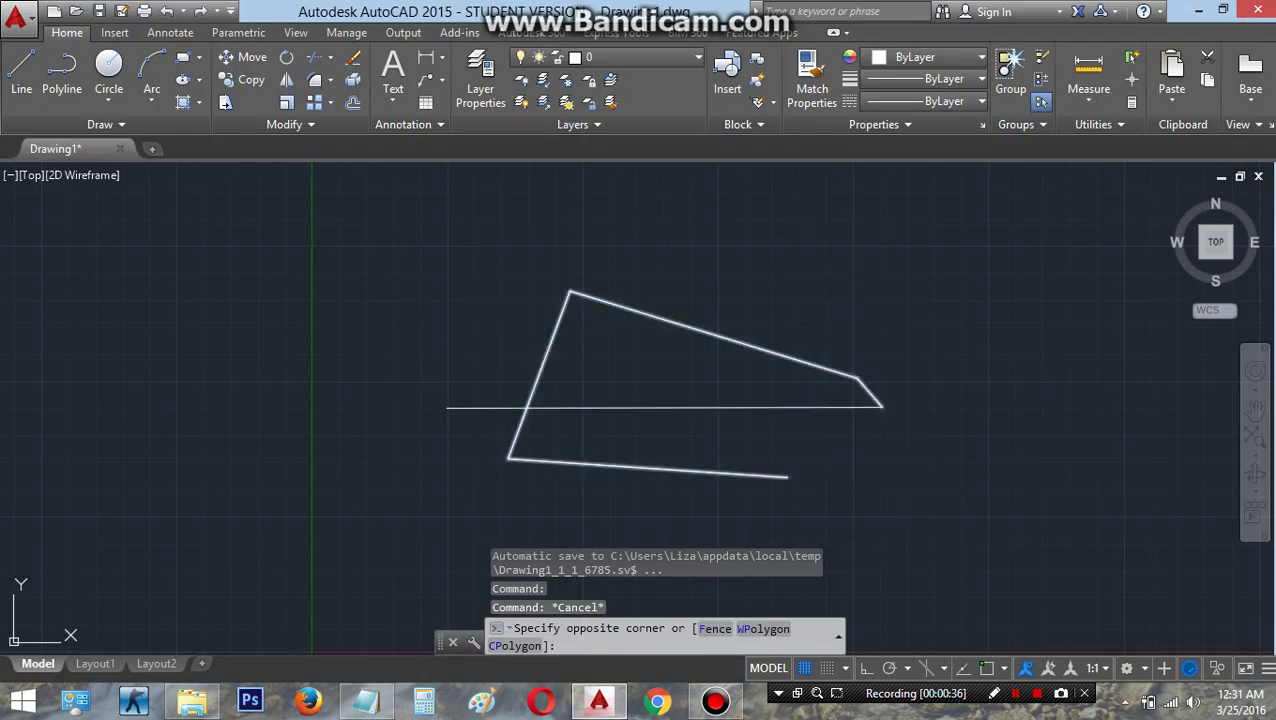
{"action": "left_click", "coordinate": [923, 487]}
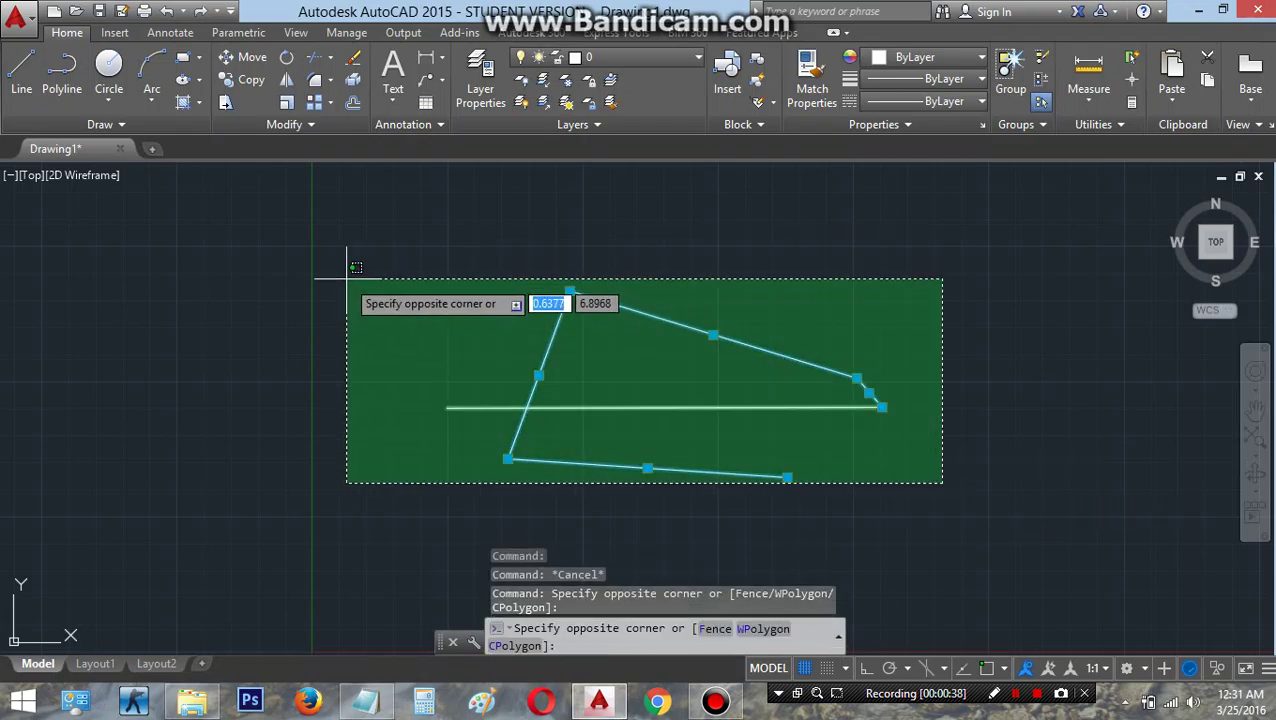
{"action": "left_click", "coordinate": [347, 272]}
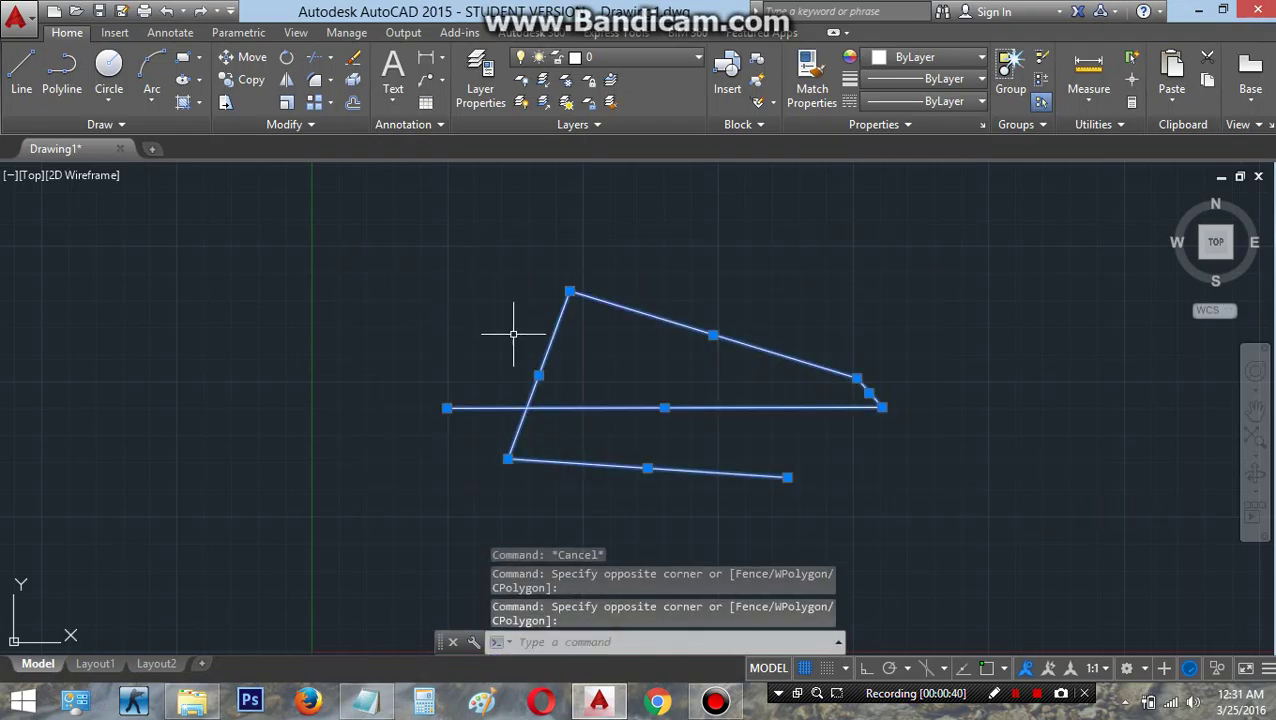
{"action": "key", "text": "Delete"}
Draw a 10-unit horizontal line from 0,0 along the positive X axis with ortho mode turned on
{"action": "scroll", "coordinate": [413, 297], "scroll_direction": "down", "scroll_amount": 4}
{"action": "scroll", "coordinate": [509, 360], "scroll_direction": "up", "scroll_amount": 2}
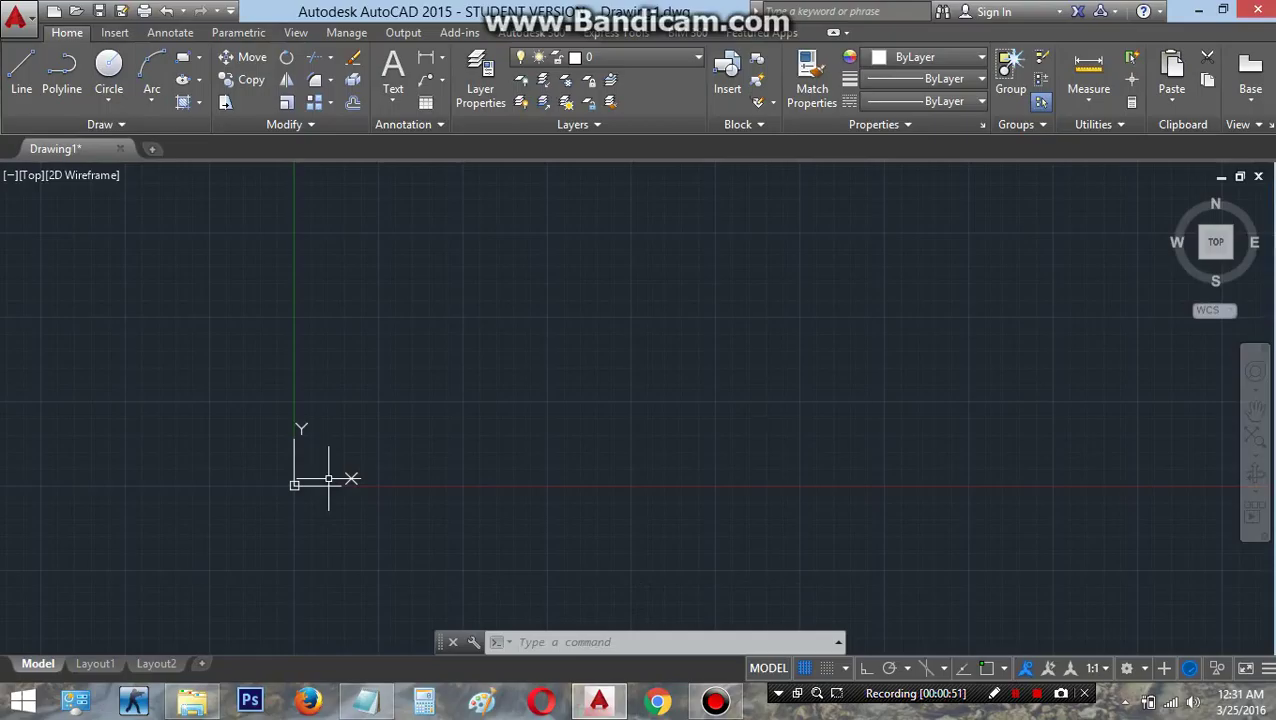
{"action": "scroll", "coordinate": [250, 488], "scroll_direction": "up", "scroll_amount": 2}
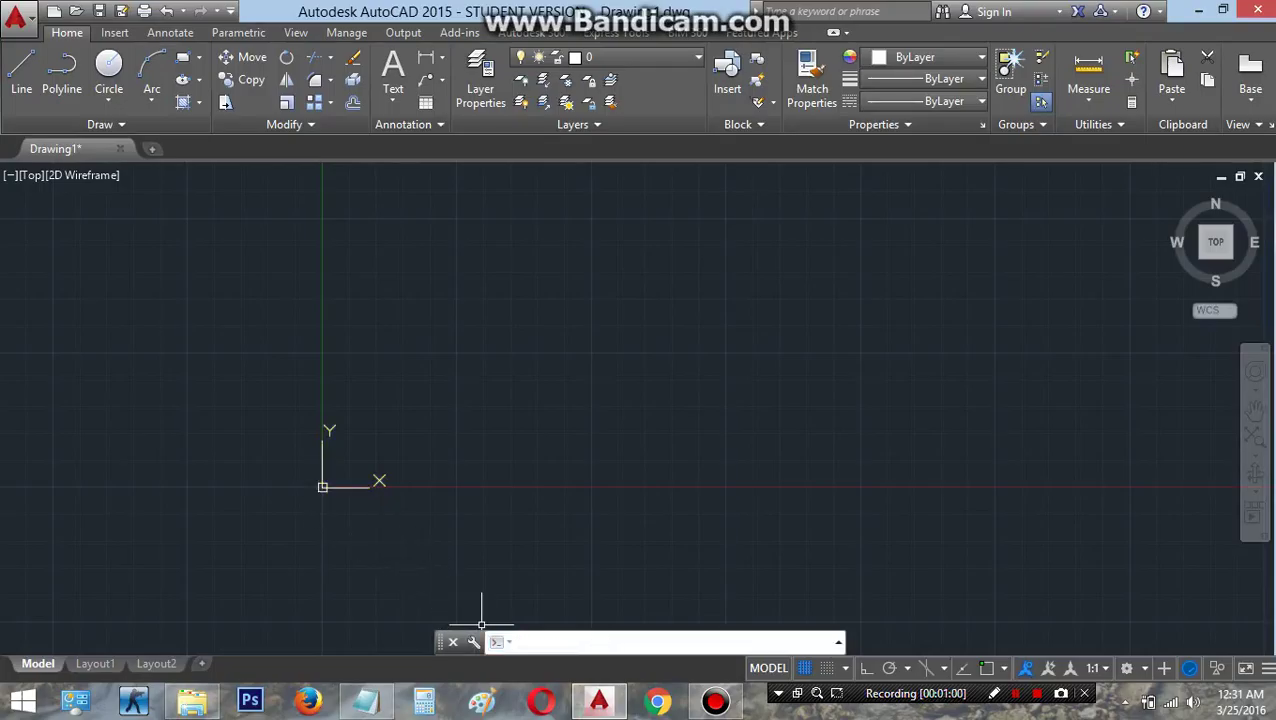
{"action": "key", "text": "Return"}
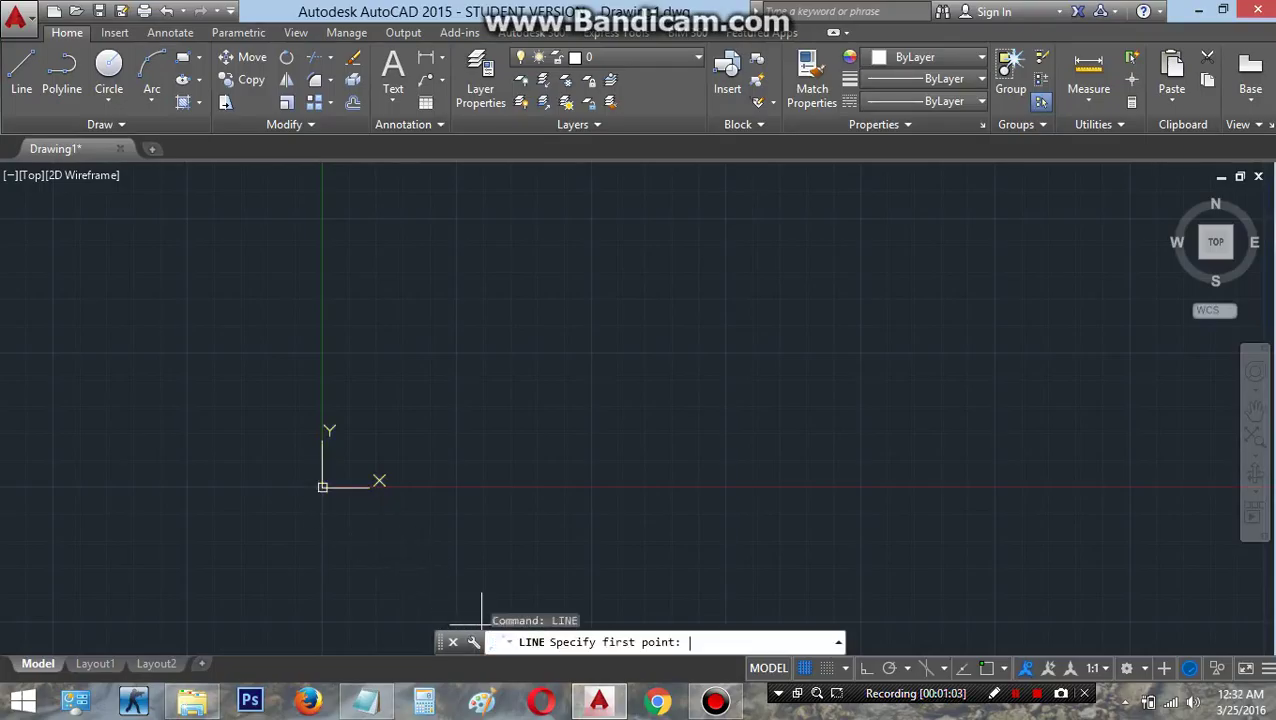
{"action": "key", "text": "Escape"}
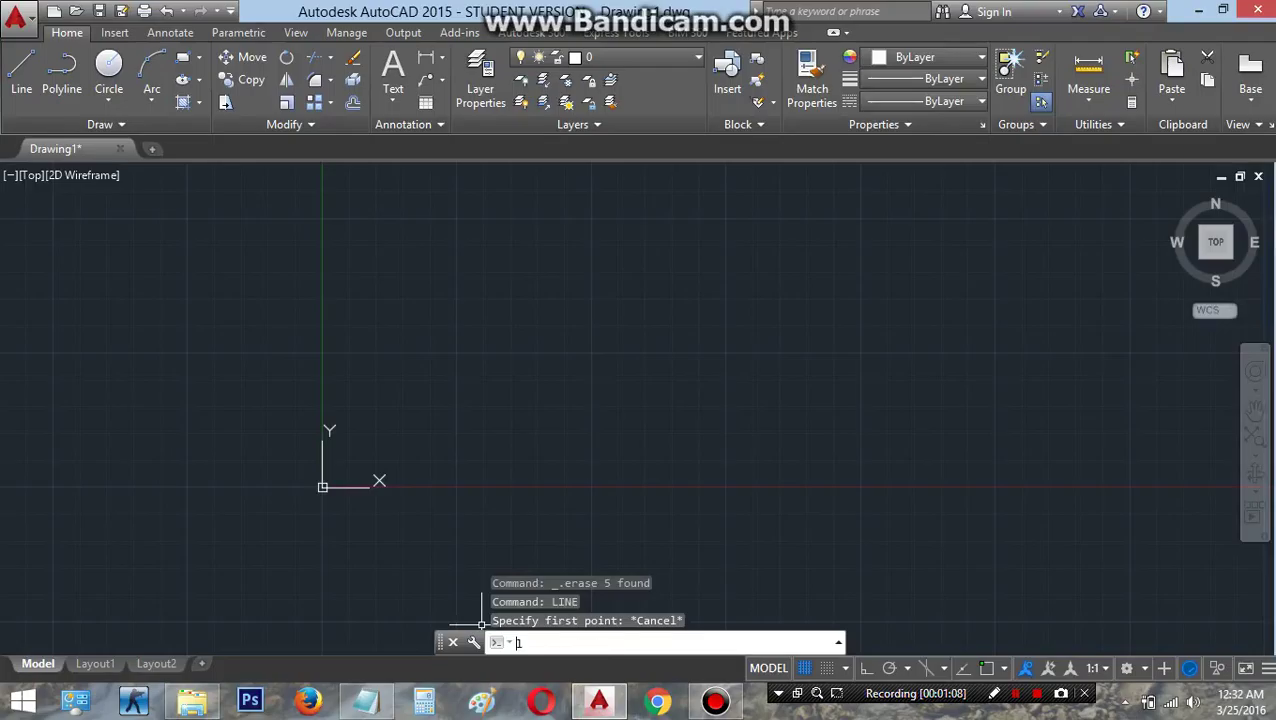
{"action": "type", "text": "l"}
{"action": "key", "text": "Return"}
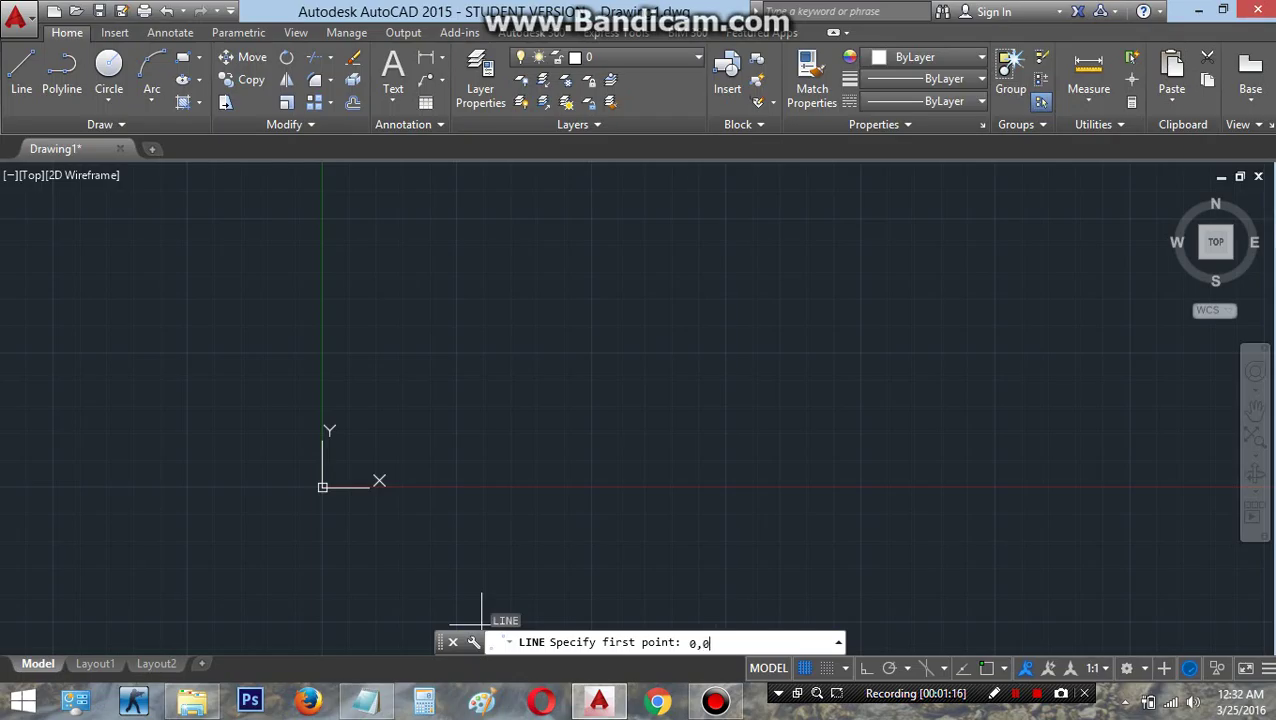
{"action": "key", "text": "Return"}
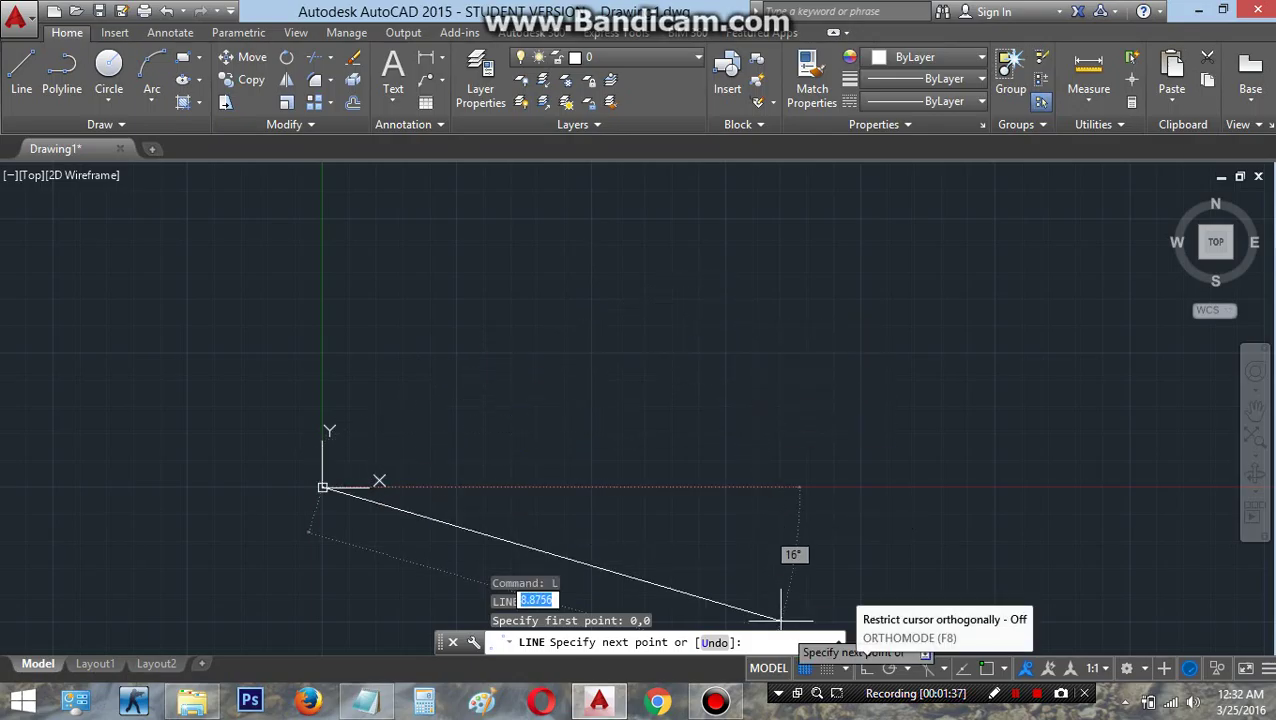
{"action": "left_click", "coordinate": [866, 668]}
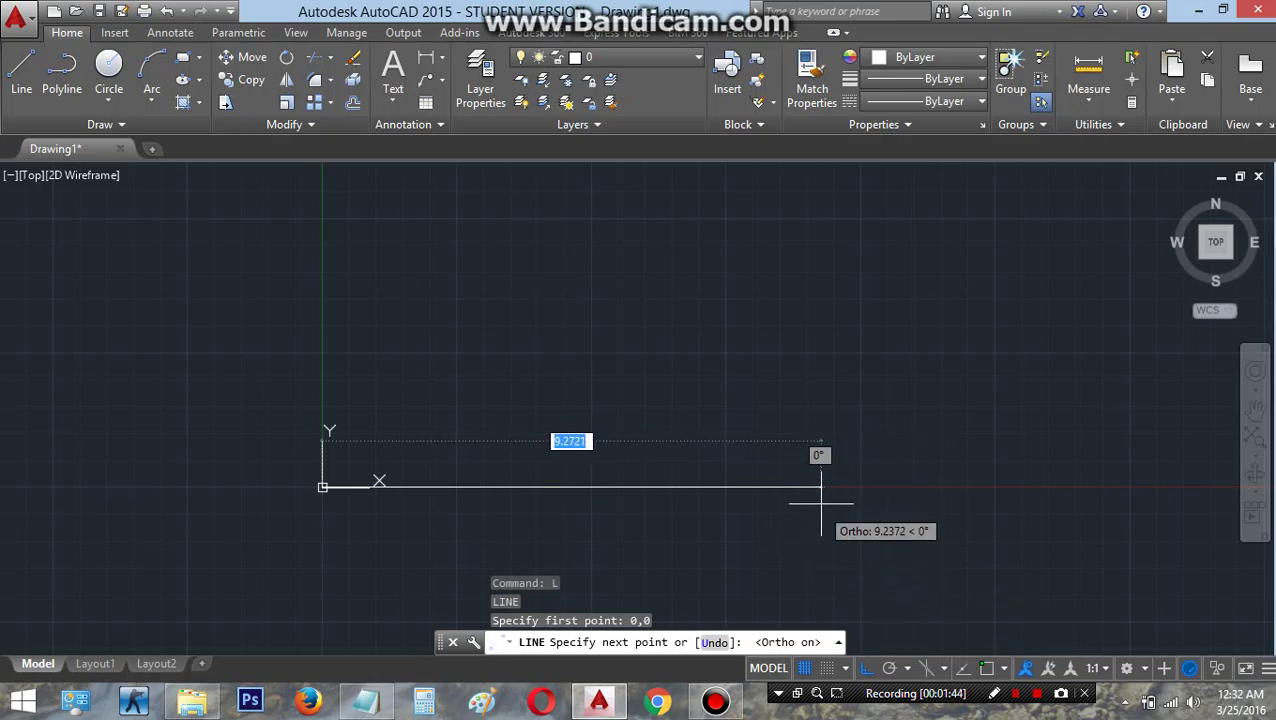
{"action": "key", "text": "BackSpace"}
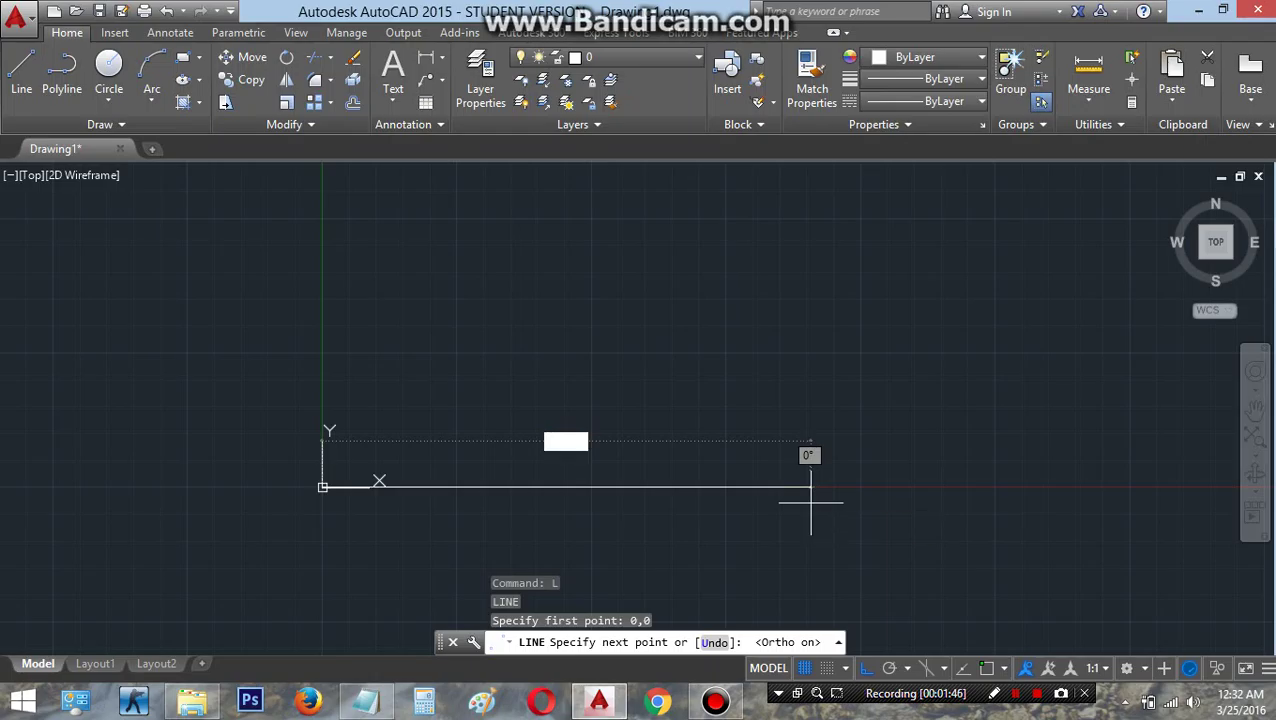
{"action": "type", "text": "10"}
{"action": "key", "text": "Return"}
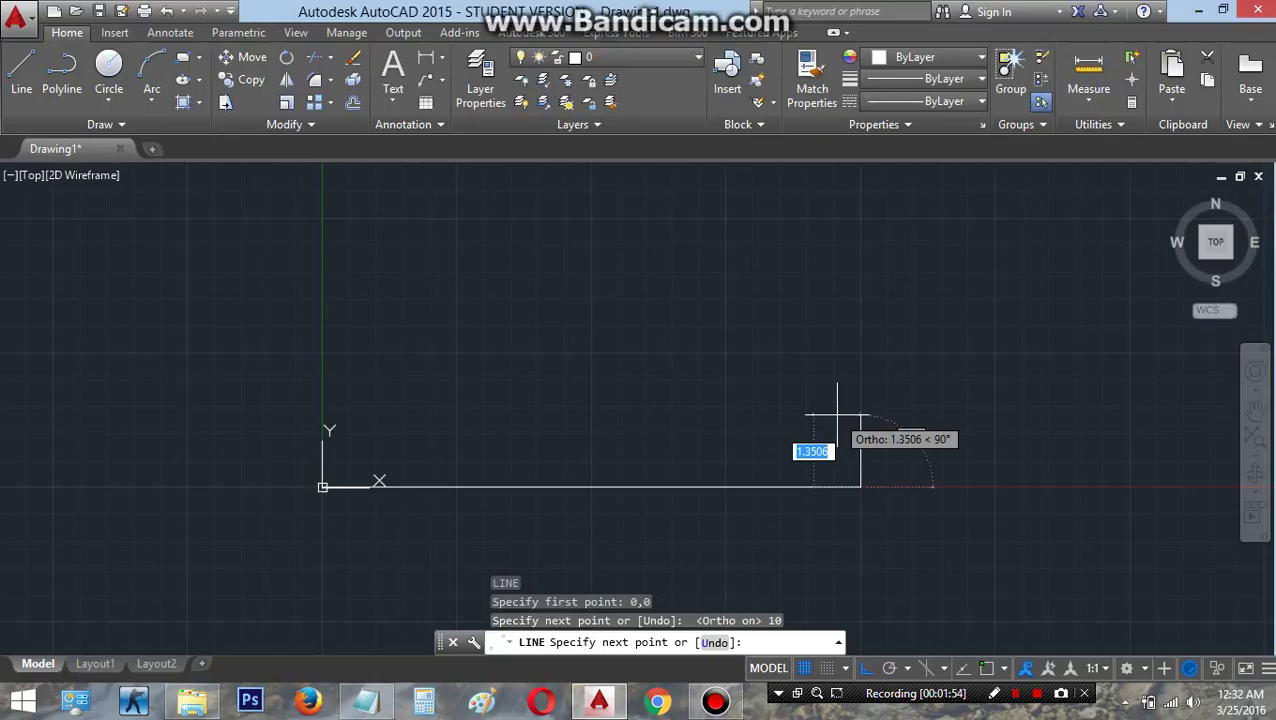
{"action": "key", "text": "Escape"}
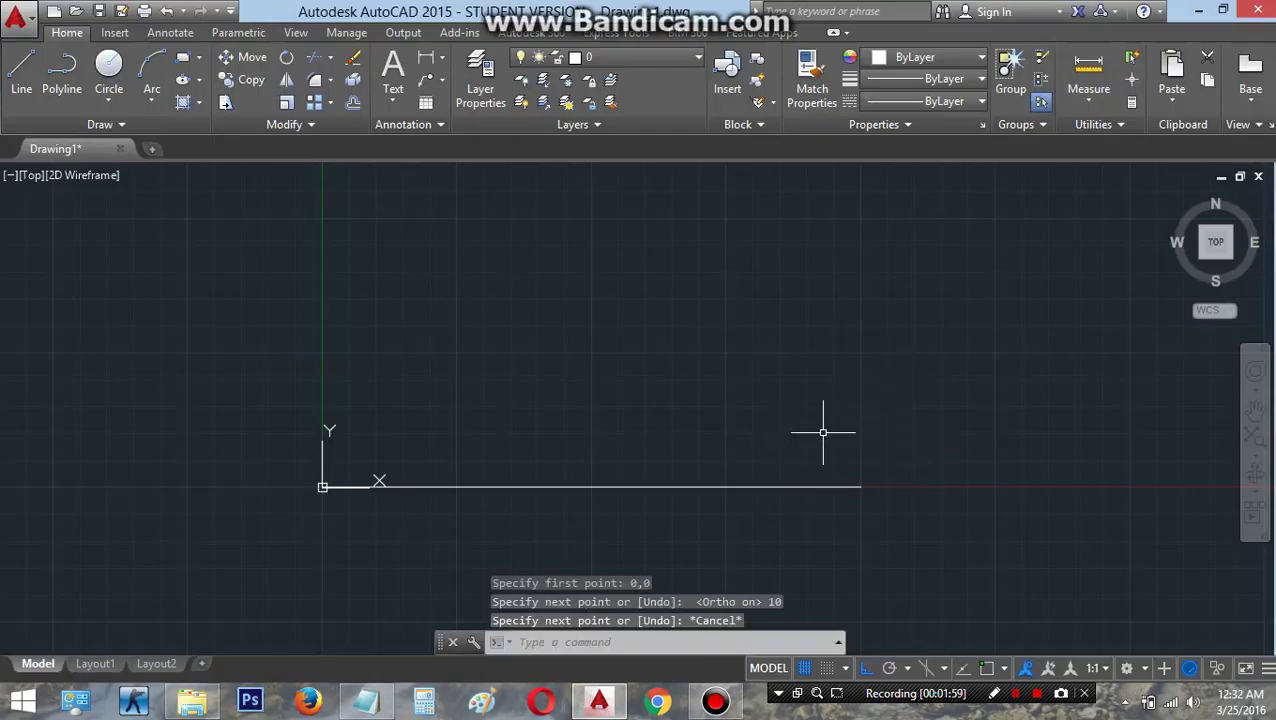
Turn on object snap and start a new line at the horizontal line's endpoint away from the origin
{"action": "scroll", "coordinate": [897, 496], "scroll_direction": "up", "scroll_amount": 2}
{"action": "scroll", "coordinate": [829, 477], "scroll_direction": "up", "scroll_amount": 6}
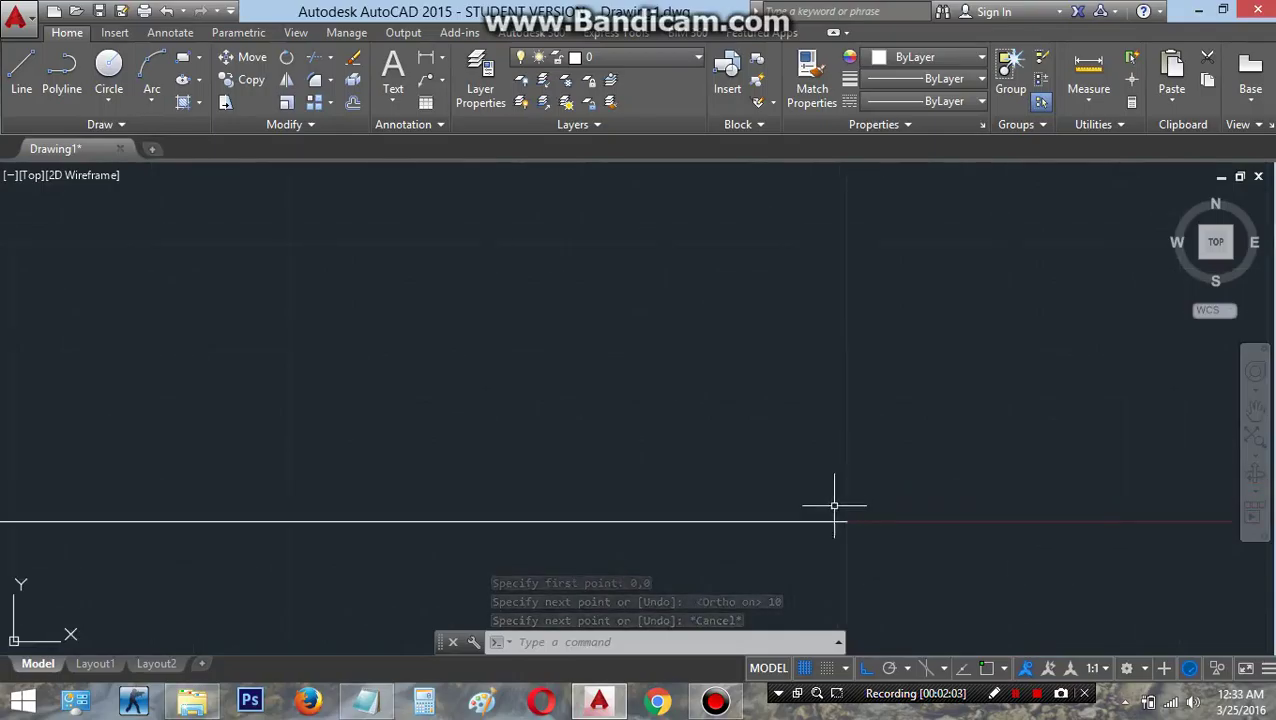
{"action": "scroll", "coordinate": [852, 526], "scroll_direction": "up", "scroll_amount": 4}
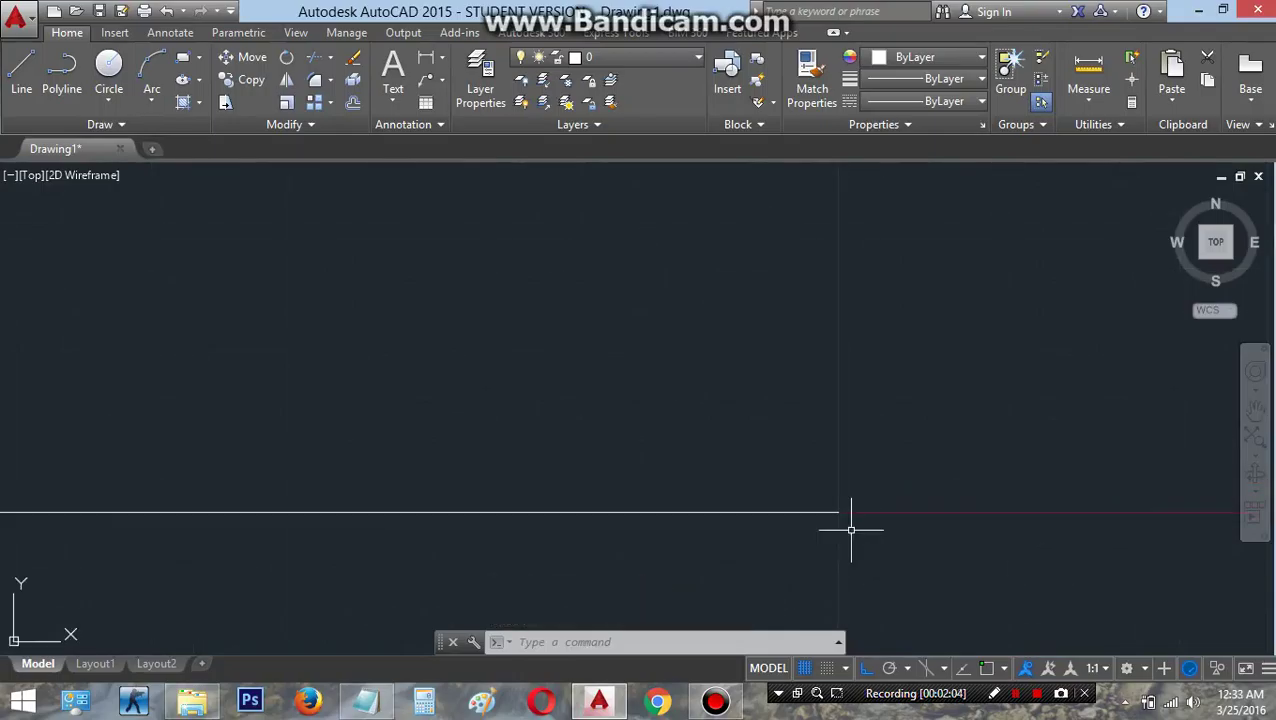
{"action": "type", "text": "l"}
{"action": "key", "text": "Return"}
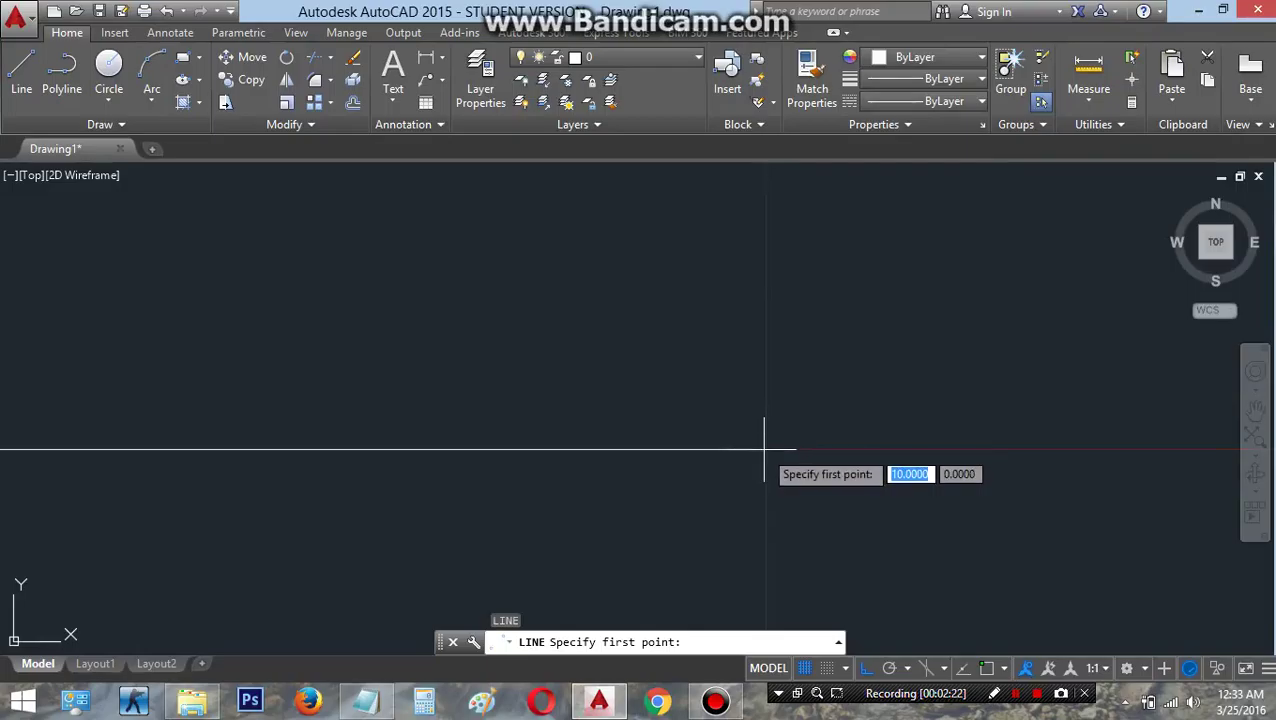
{"action": "middle_click_drag", "start_coordinate": [785, 450], "coordinate": [828, 464]}
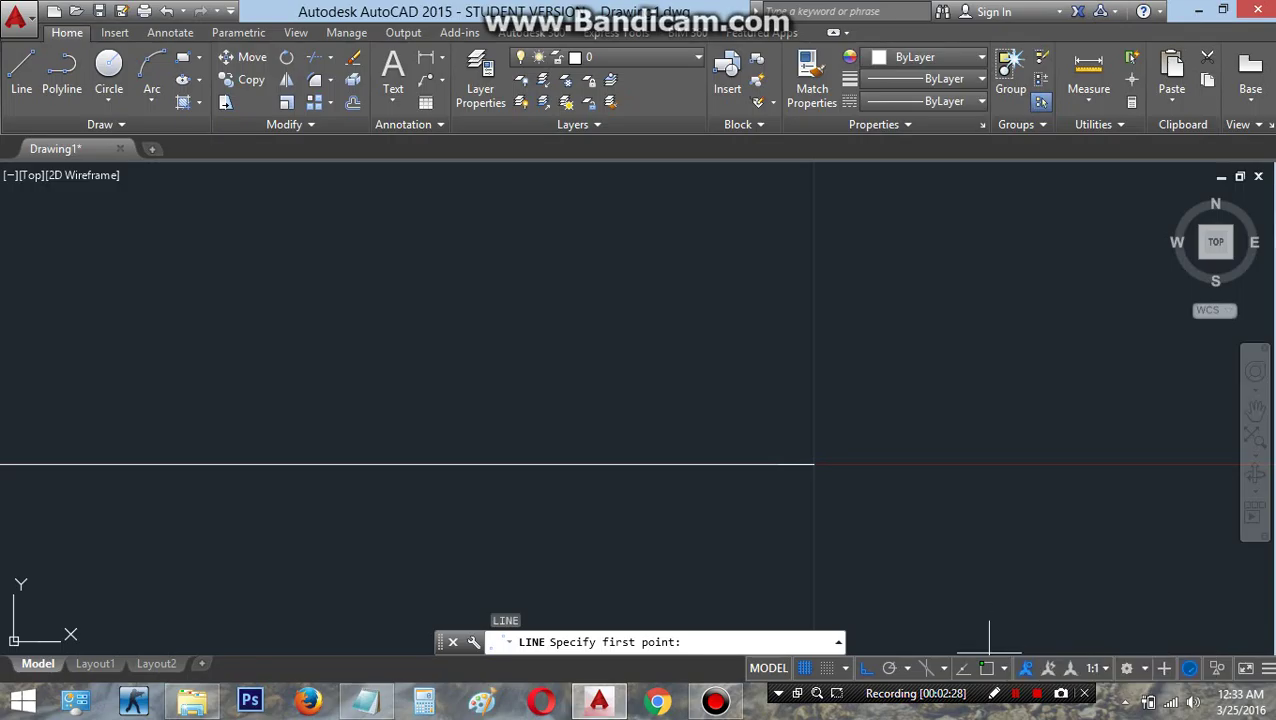
{"action": "left_click", "coordinate": [987, 668]}
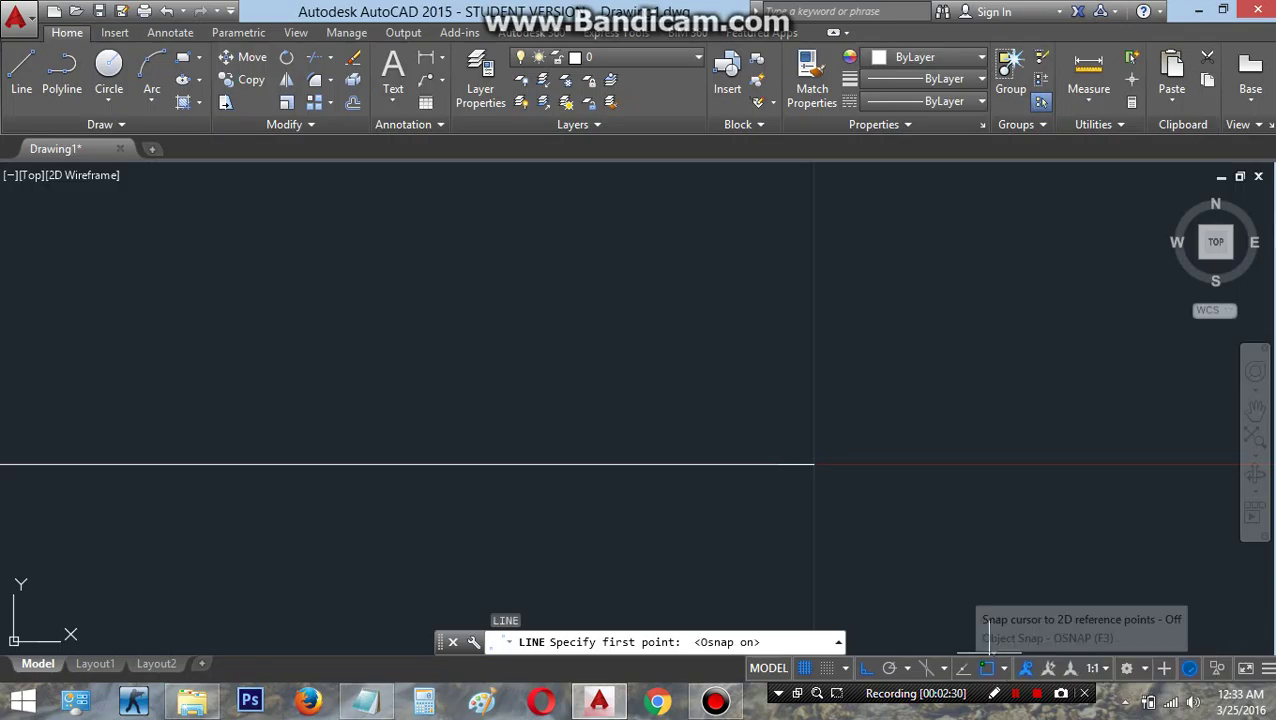
{"action": "left_click", "coordinate": [814, 464]}
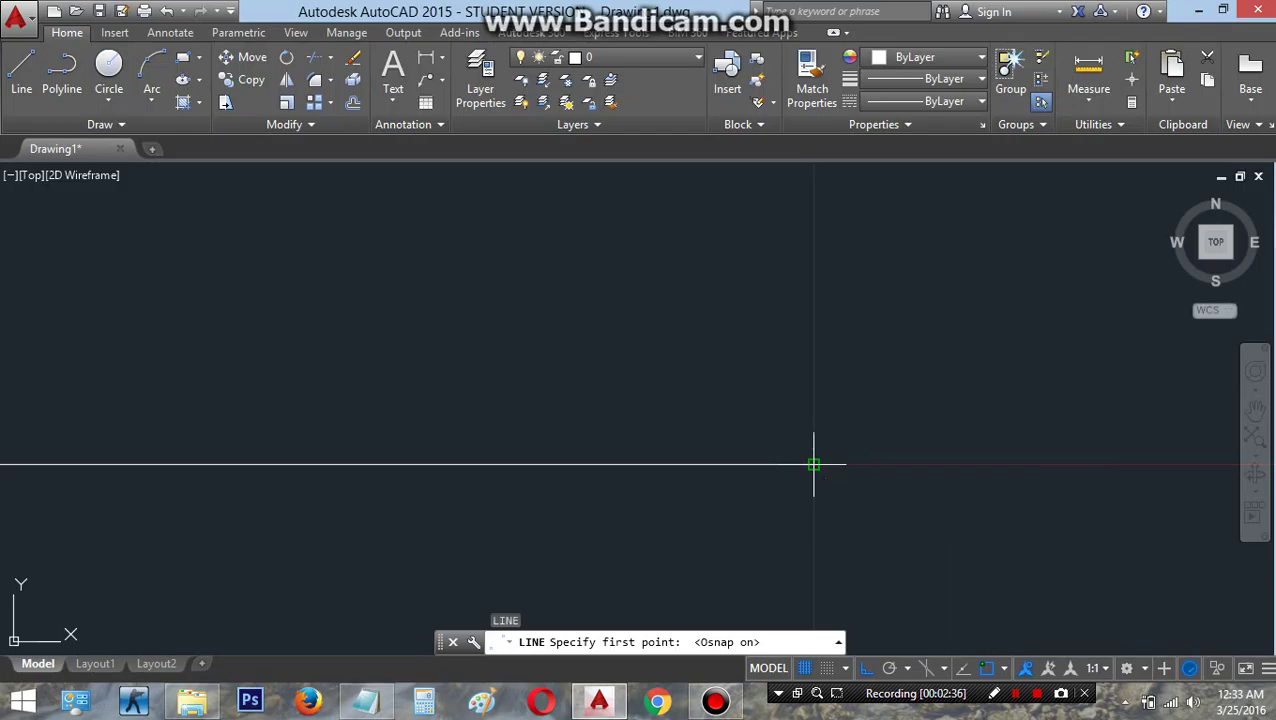
{"action": "left_click", "coordinate": [809, 461]}
Draw a 10-unit vertical segment upward, followed by a 10-unit horizontal segment back toward the Y axis
{"action": "scroll", "coordinate": [858, 538], "scroll_direction": "down", "scroll_amount": 10}
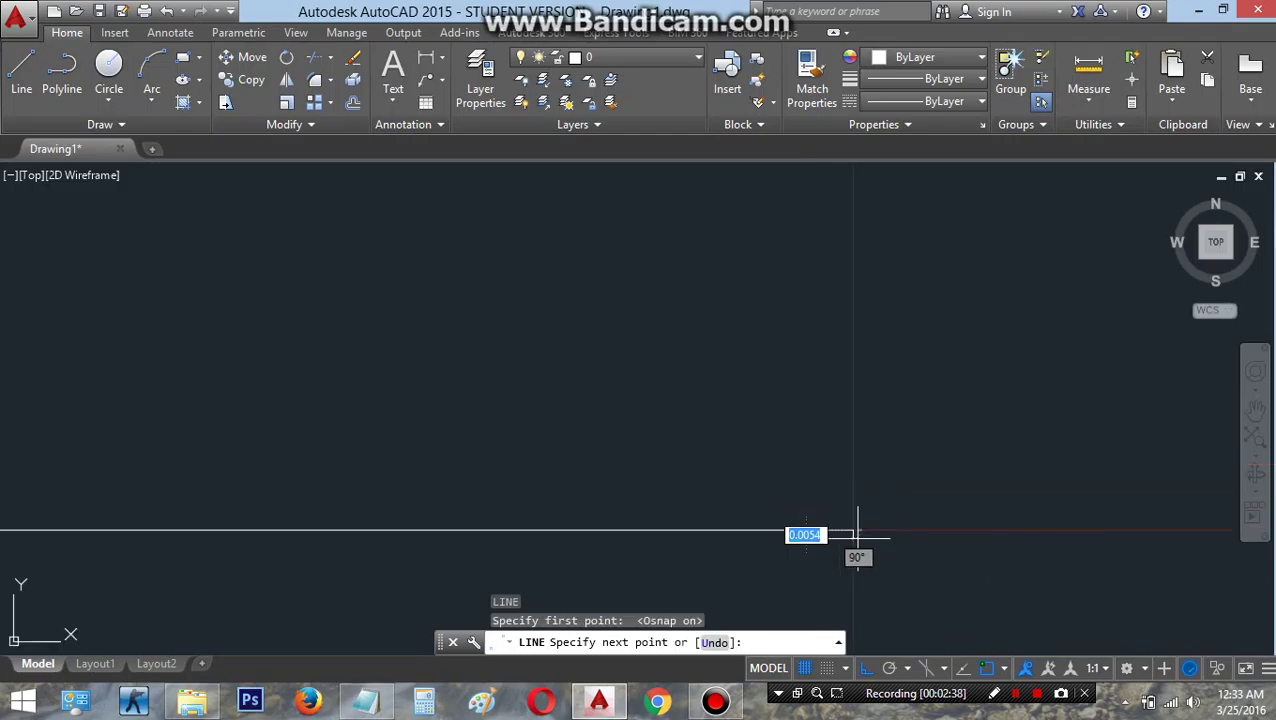
{"action": "scroll", "coordinate": [857, 538], "scroll_direction": "down", "scroll_amount": 5}
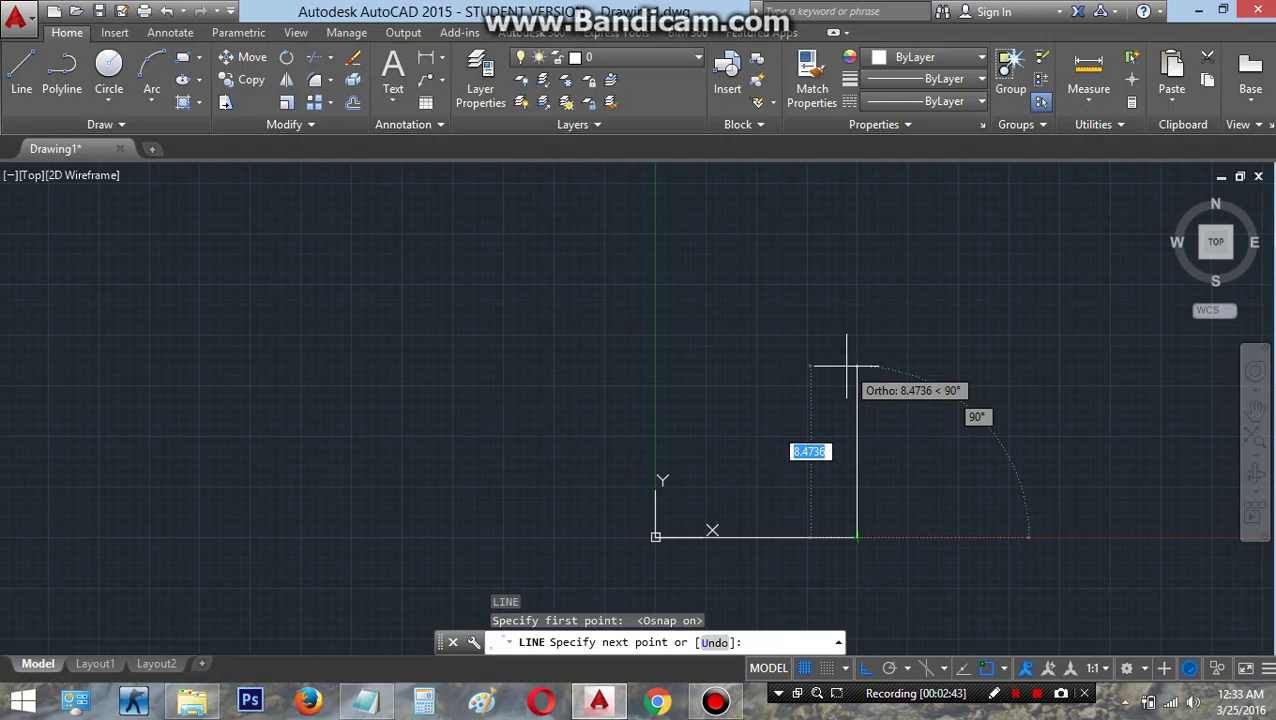
{"action": "type", "text": "1"}
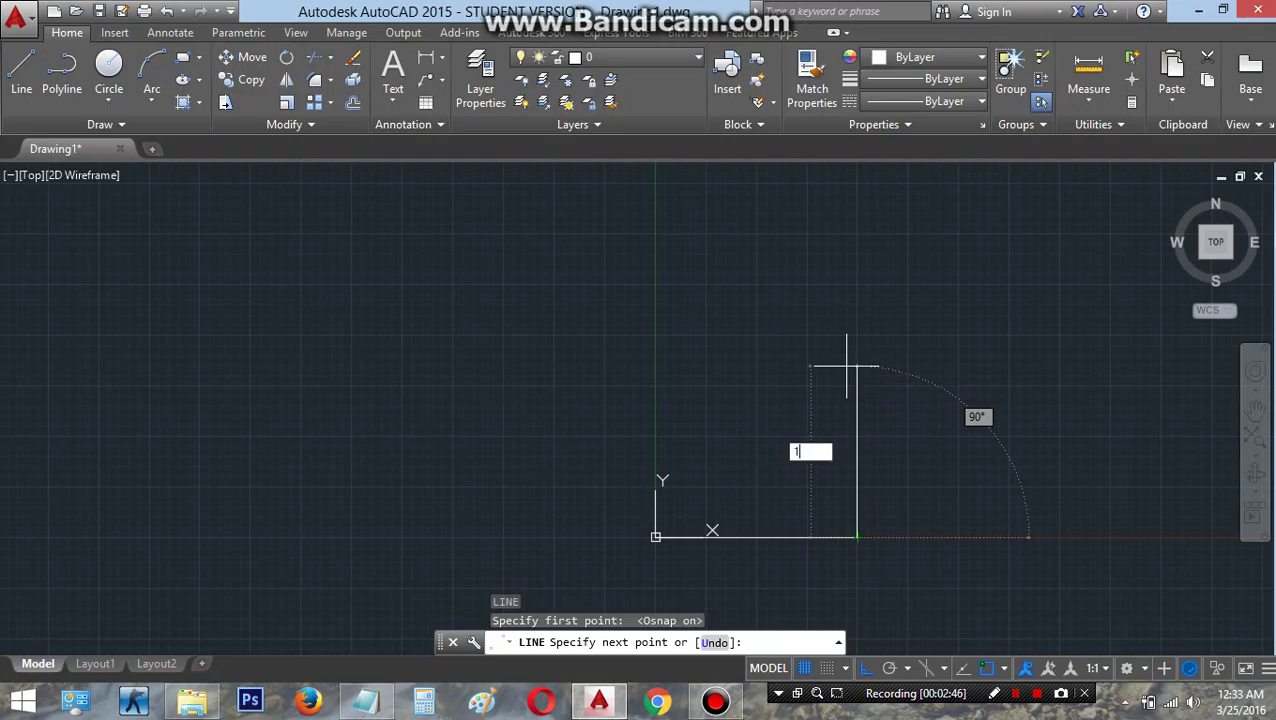
{"action": "type", "text": "0"}
{"action": "key", "text": "Return"}
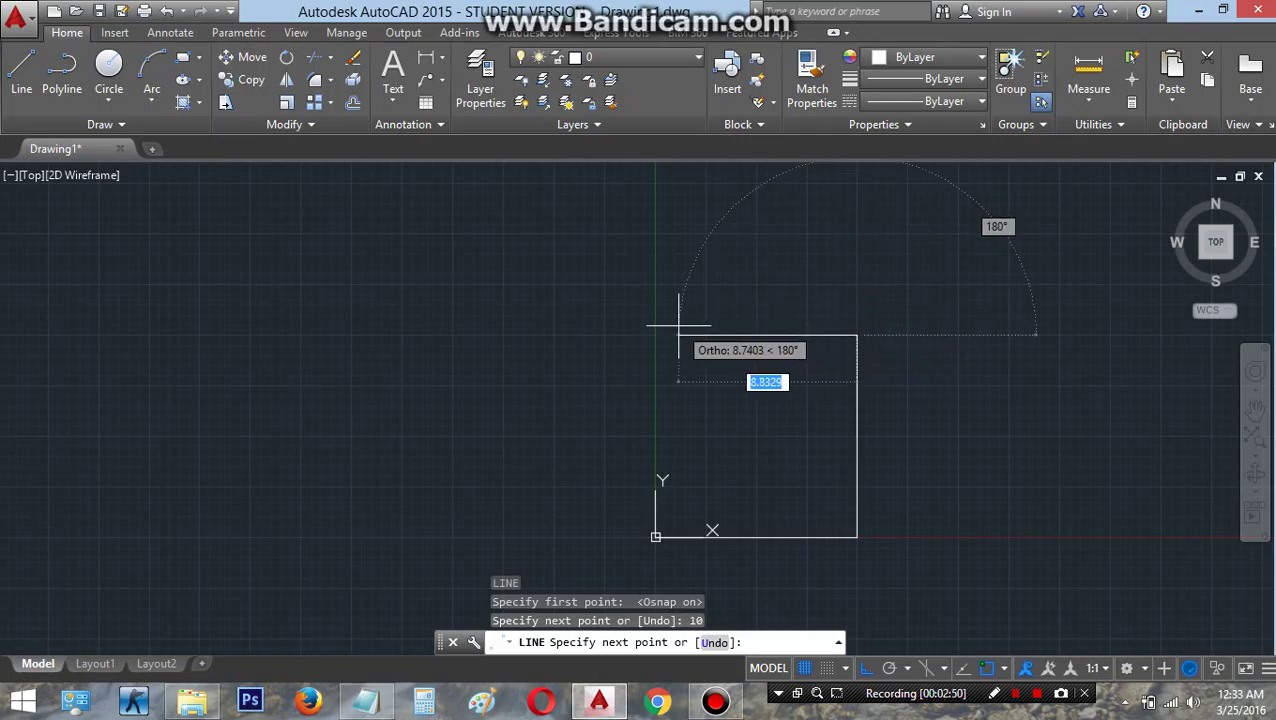
{"action": "type", "text": "10"}
{"action": "key", "text": "Return"}
Close the line chain back to its start point, and erase the diagonal closing segment
{"action": "type", "text": "c"}
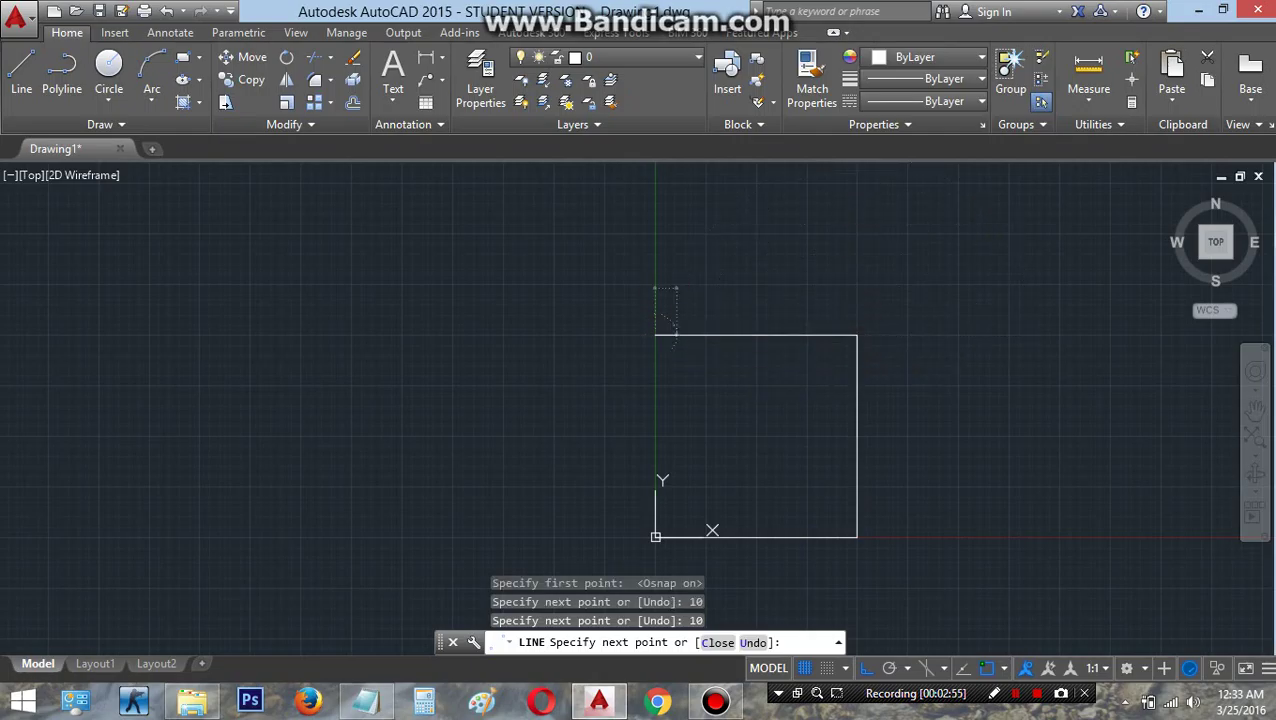
{"action": "key", "text": "Return"}
{"action": "key", "text": "Escape"}
{"action": "left_click", "coordinate": [720, 370]}
{"action": "left_click", "coordinate": [672, 398]}
{"action": "type", "text": "e"}
{"action": "key", "text": "Return"}
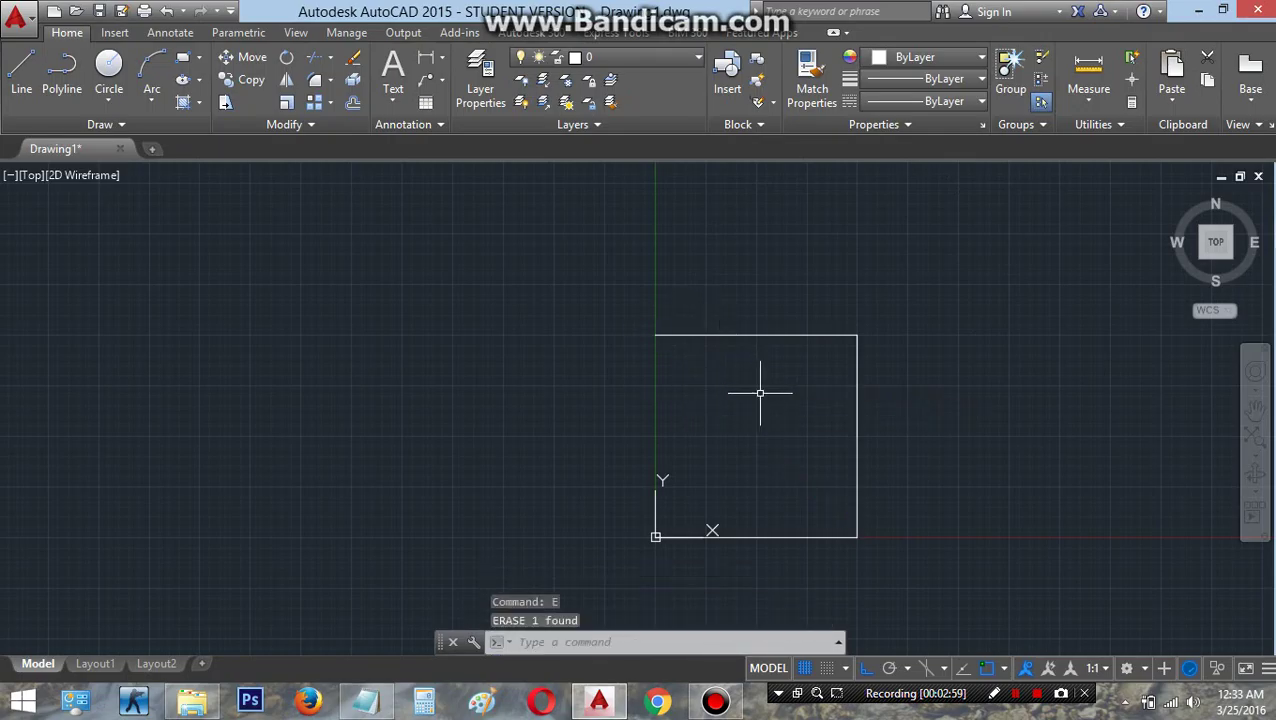
Select the vertical line and the upper horizontal line with a crossing window and erase both
{"action": "left_click", "coordinate": [891, 420]}
{"action": "left_click", "coordinate": [787, 302]}
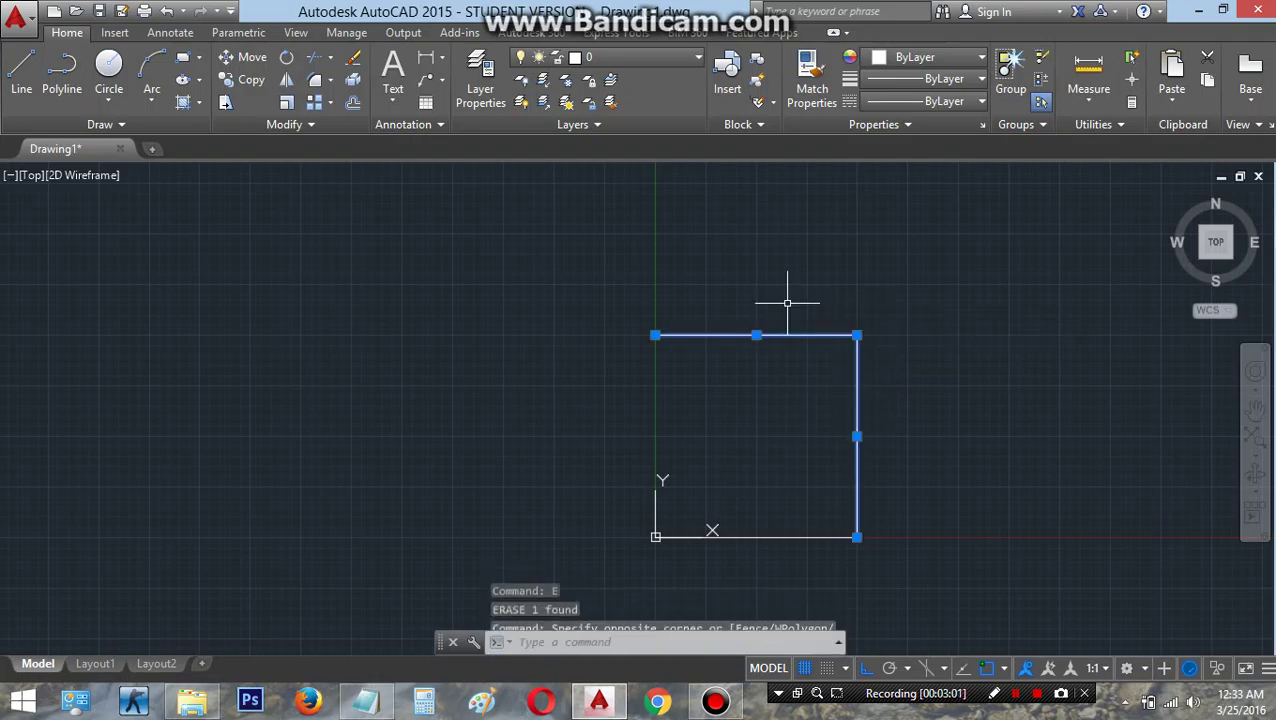
{"action": "key", "text": "Escape"}
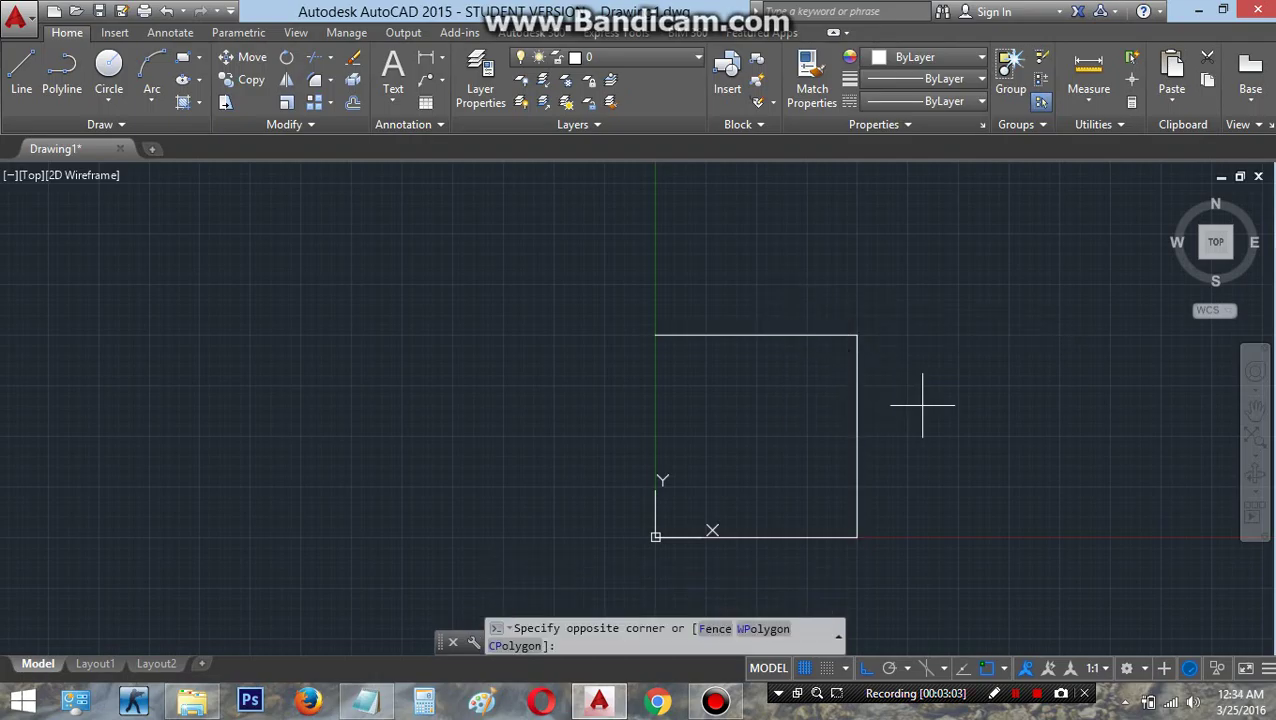
{"action": "left_click", "coordinate": [922, 405]}
{"action": "left_click", "coordinate": [791, 315]}
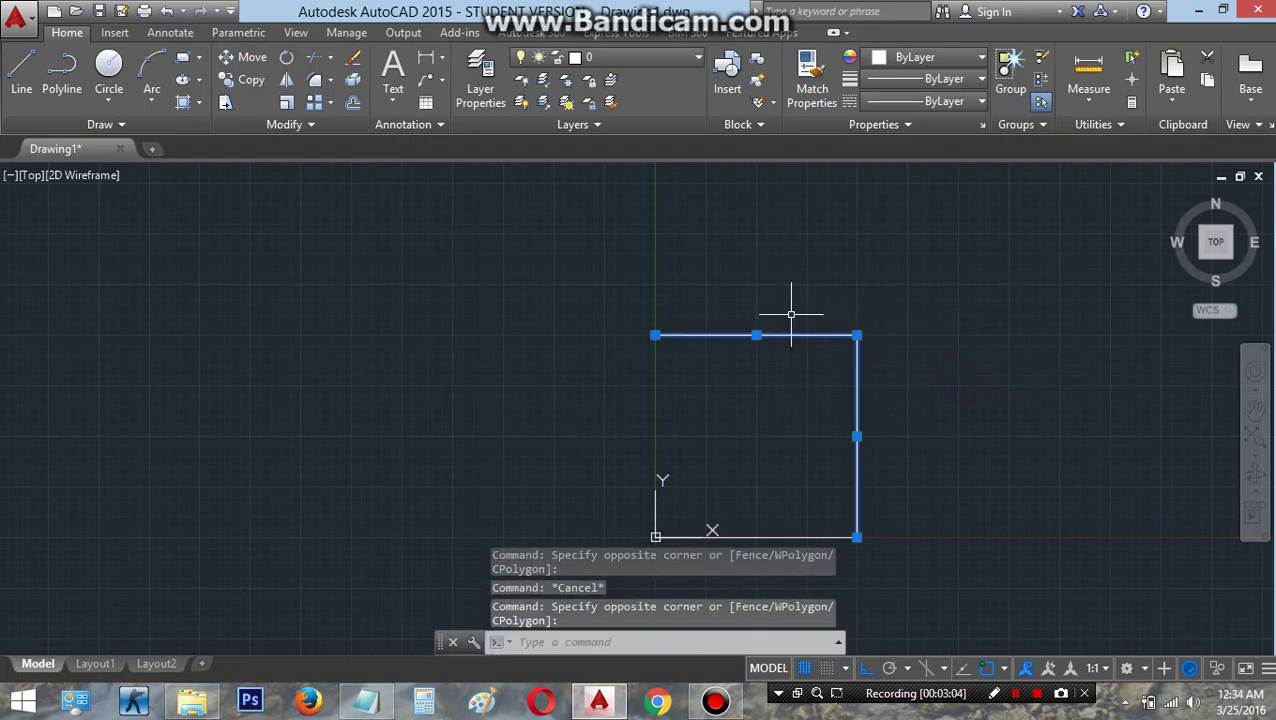
{"action": "type", "text": "e"}
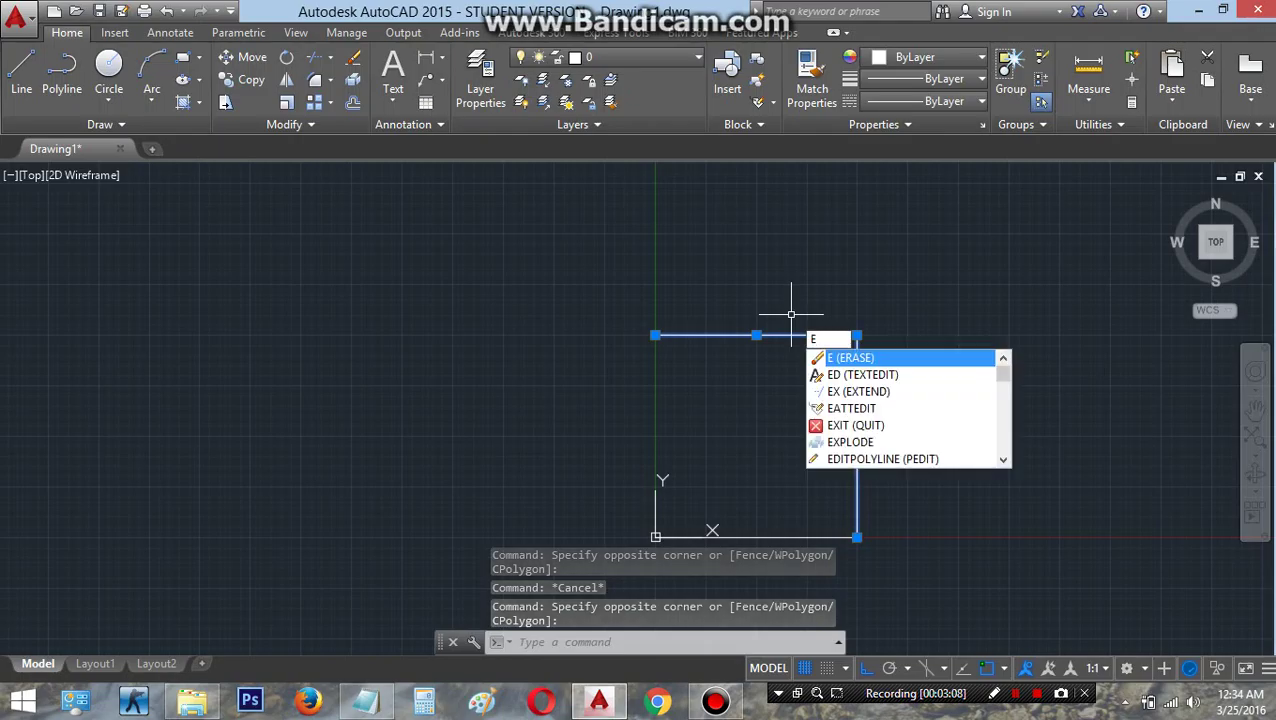
{"action": "key", "text": "Return"}
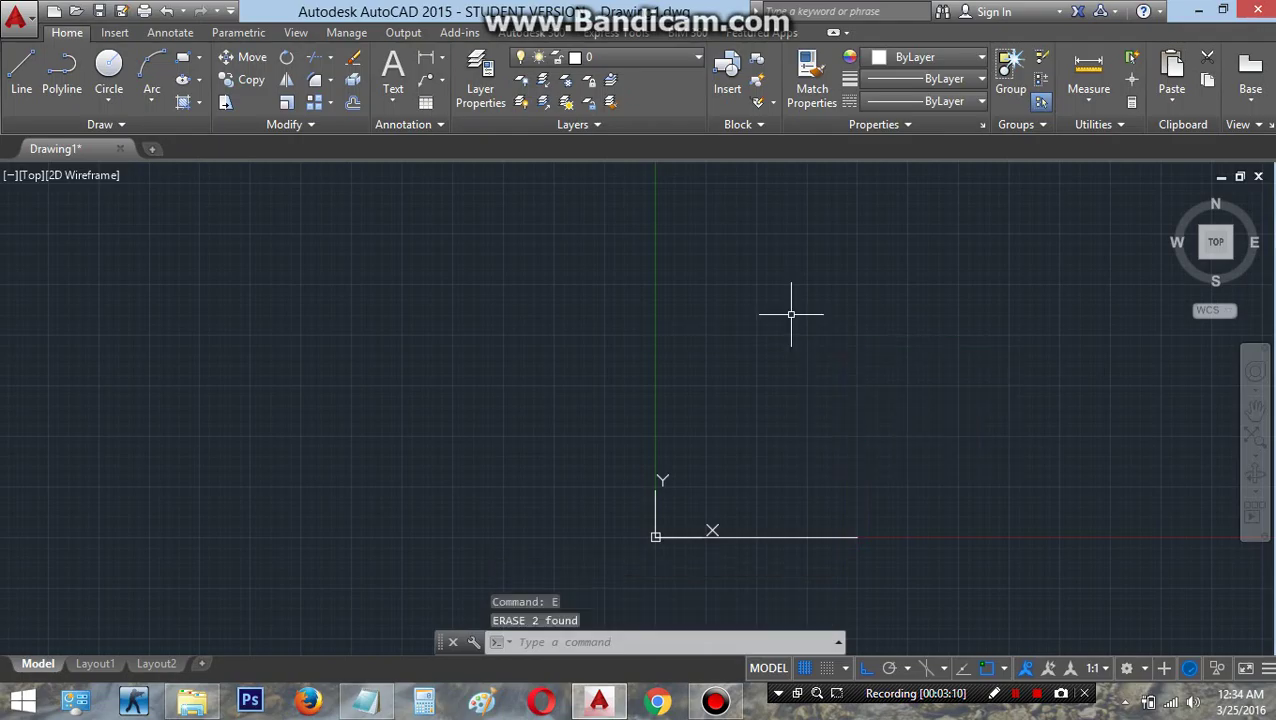
Select the remaining horizontal line with a crossing window and erase it
{"action": "left_click", "coordinate": [906, 558]}
{"action": "left_click", "coordinate": [490, 363]}
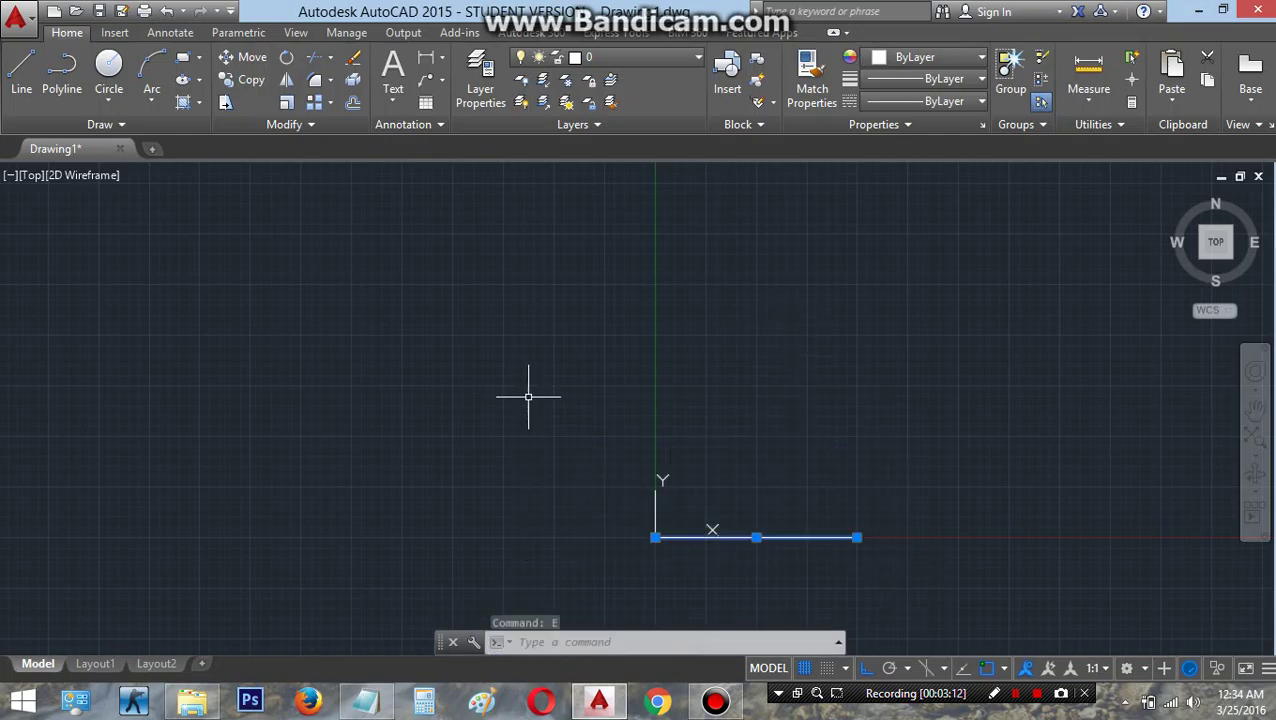
{"action": "key", "text": "Delete"}
{"action": "key", "text": "Escape"}
{"action": "key", "text": "Escape"}
Draw a single freehand horizontal line above the X axis, starting just beyond the Y axis, and end the Line command
{"action": "type", "text": "z"}
{"action": "key", "text": "Return"}
{"action": "type", "text": "e"}
{"action": "key", "text": "Return"}
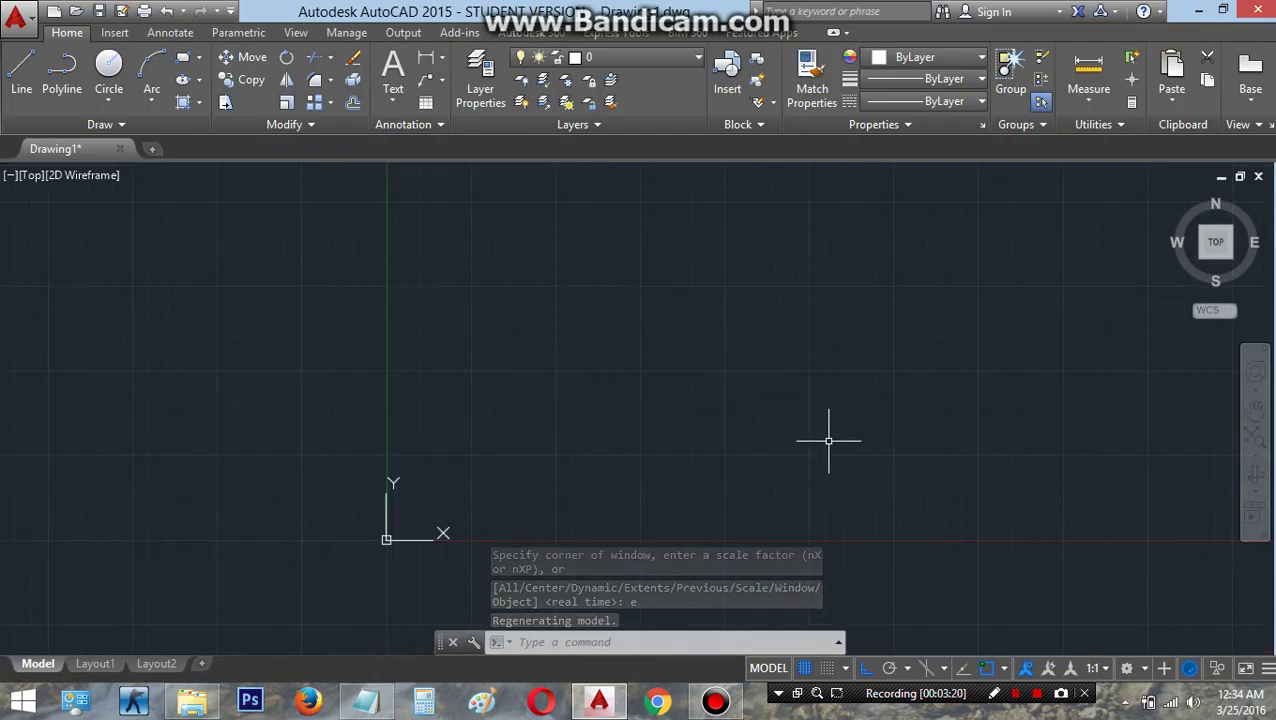
{"action": "type", "text": "l"}
{"action": "key", "text": "Return"}
{"action": "left_click", "coordinate": [460, 367]}
{"action": "left_click", "coordinate": [775, 501]}
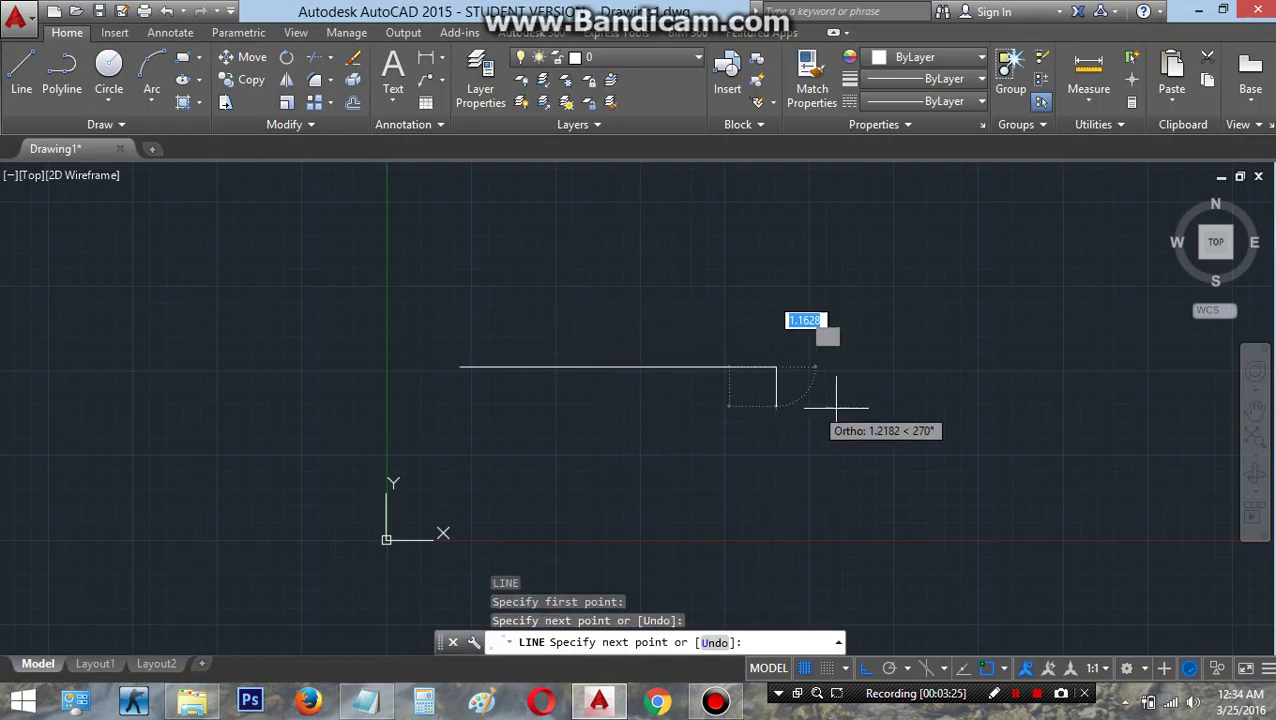
{"action": "key", "text": "Escape"}
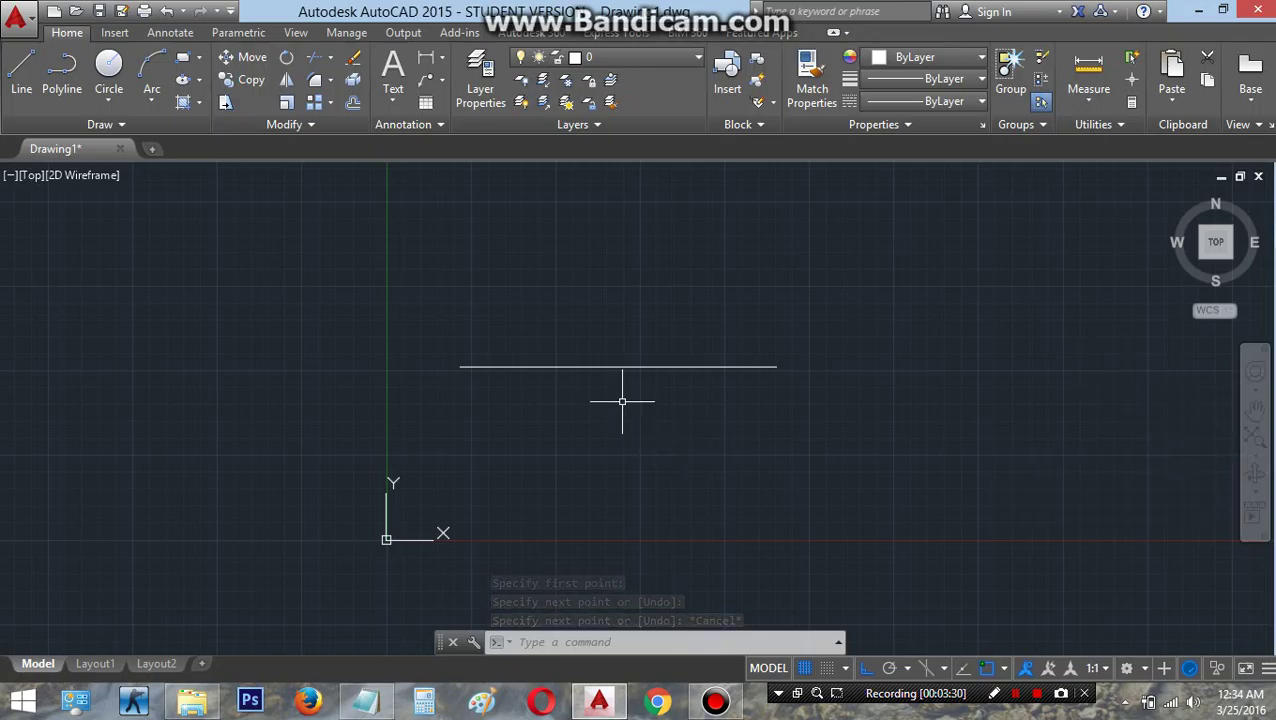
Fit the new horizontal line to the view with the Extents option of the Zoom command
{"action": "scroll", "coordinate": [586, 365], "scroll_direction": "up", "scroll_amount": 3}
{"action": "scroll", "coordinate": [586, 365], "scroll_direction": "down", "scroll_amount": 3}
{"action": "scroll", "coordinate": [586, 365], "scroll_direction": "up", "scroll_amount": 3}
{"action": "scroll", "coordinate": [586, 365], "scroll_direction": "down", "scroll_amount": 3}
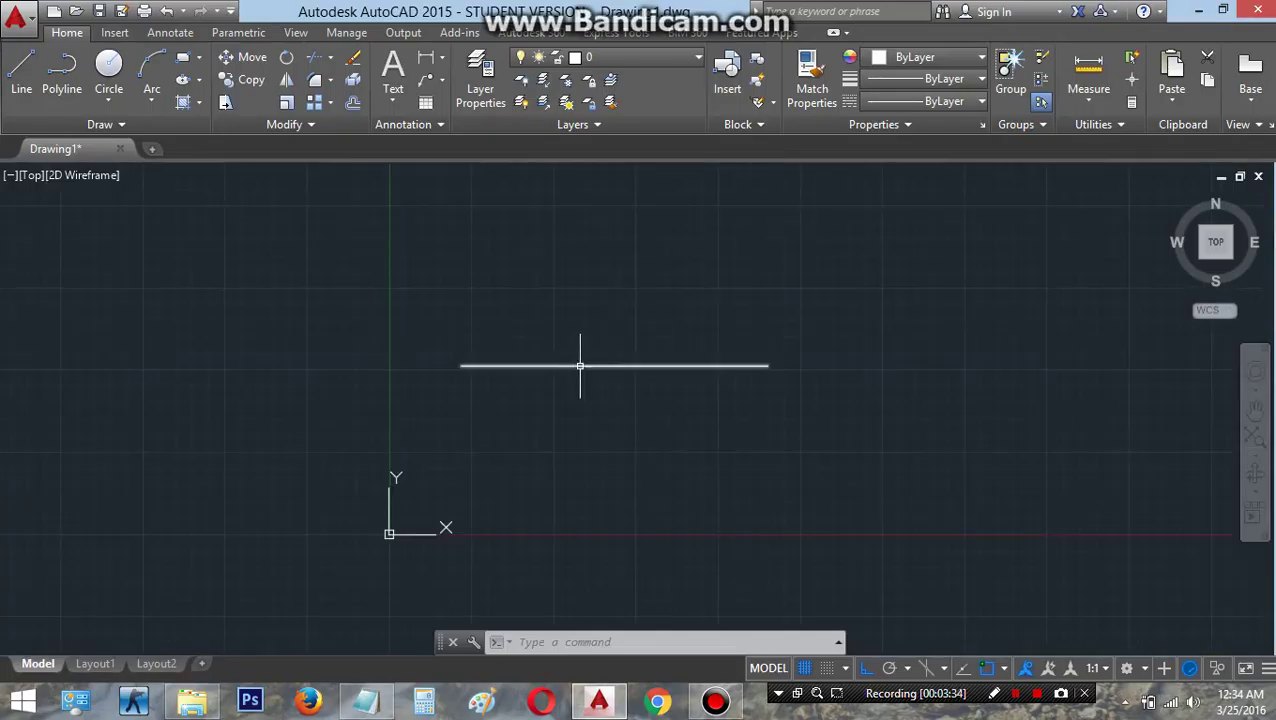
{"action": "type", "text": "zoo"}
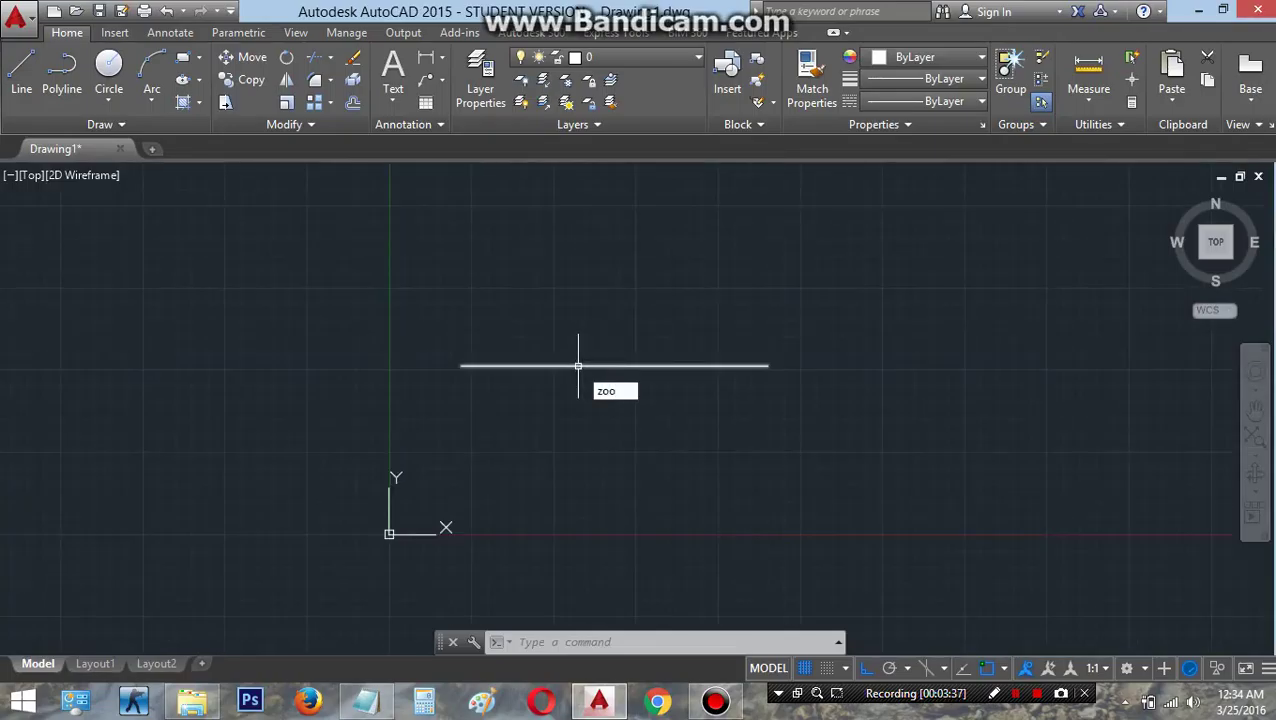
{"action": "type", "text": "m"}
{"action": "key", "text": "Escape"}
{"action": "key", "text": "Escape"}
{"action": "type", "text": "z"}
{"action": "key", "text": "Return"}
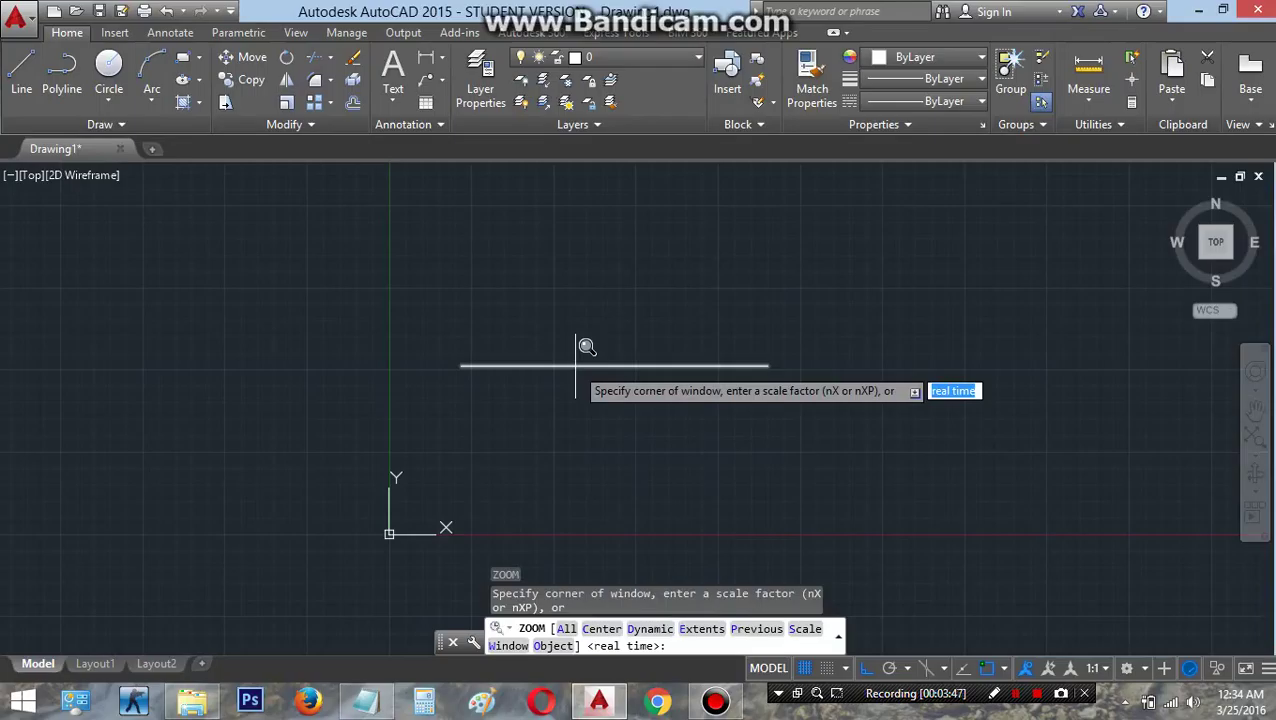
{"action": "type", "text": "e"}
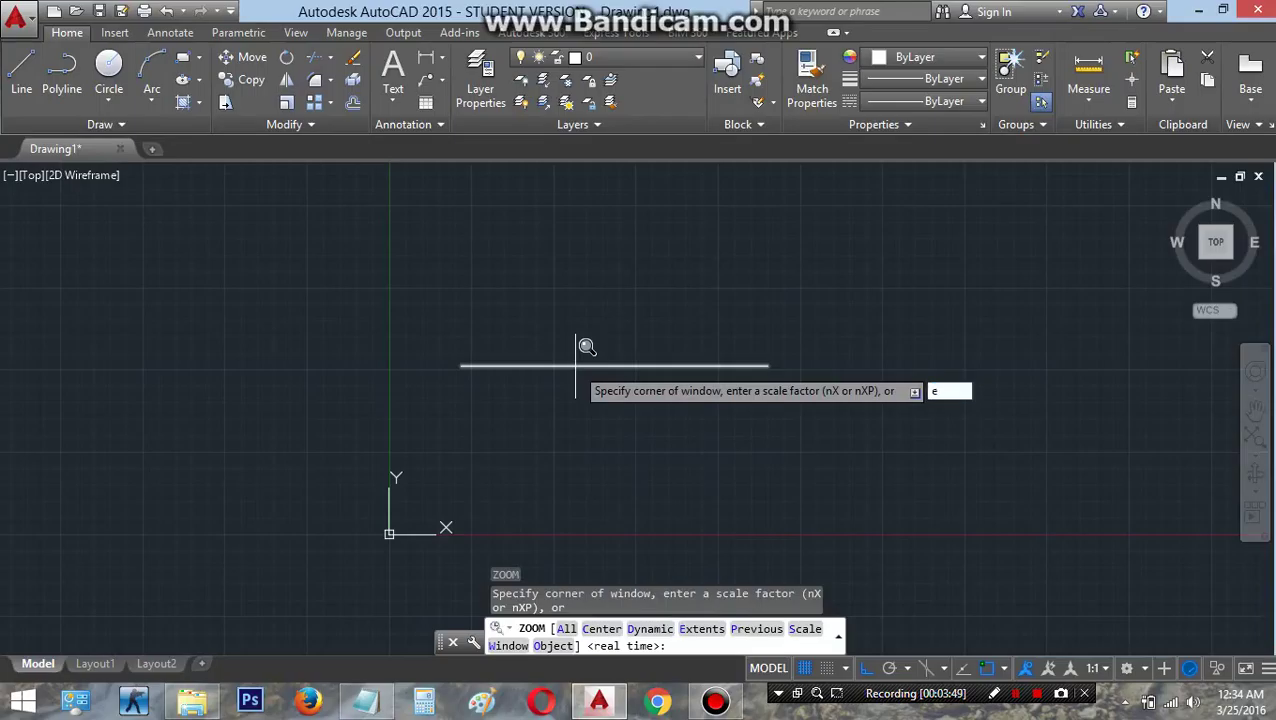
{"action": "key", "text": "Return"}
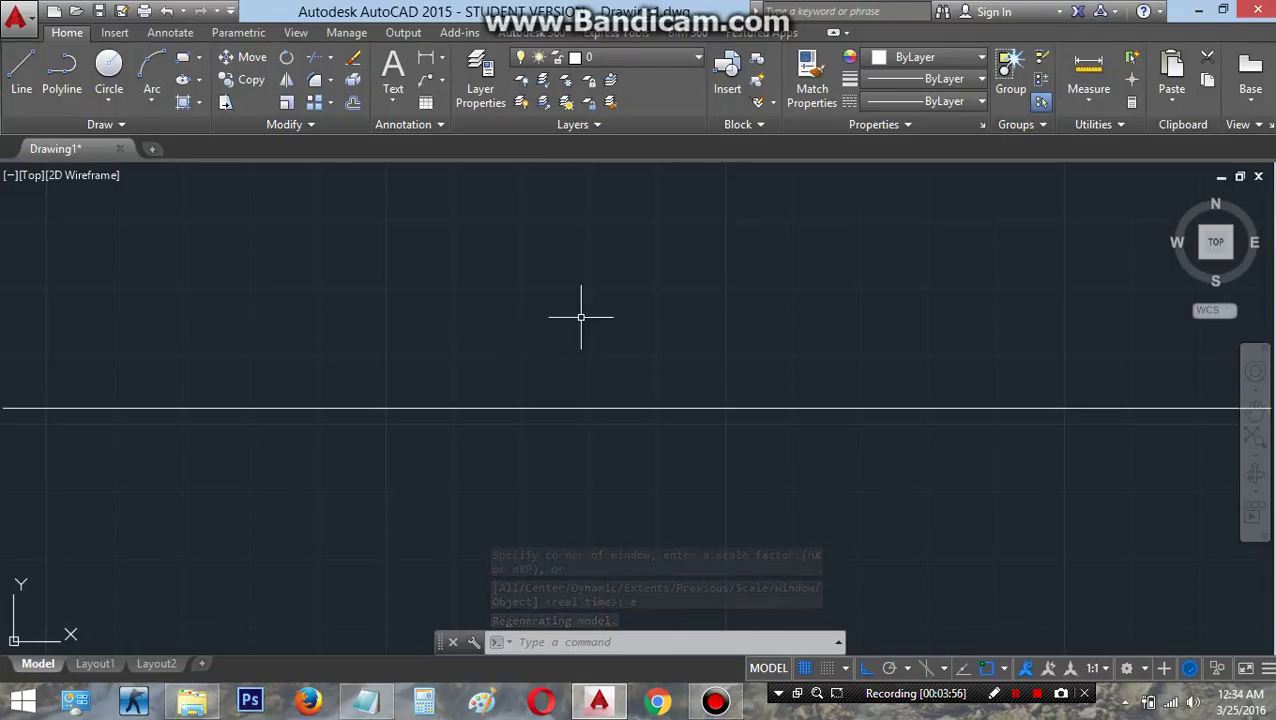
Zoom out from the line and return to the full drawing extents
{"action": "scroll", "coordinate": [583, 317], "scroll_direction": "down", "scroll_amount": 3}
{"action": "type", "text": "z"}
{"action": "key", "text": "Return"}
{"action": "type", "text": "e"}
{"action": "key", "text": "Return"}
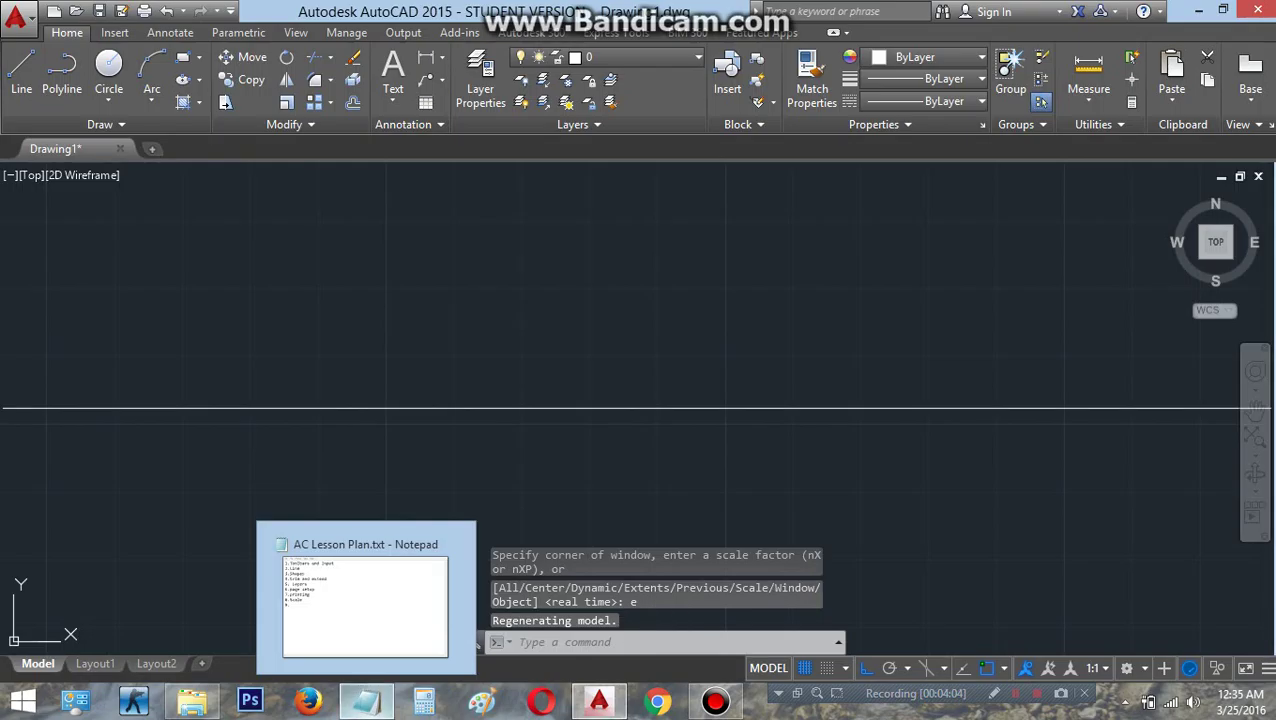
Switch to Notepad to check the AC Lesson Plan.txt topic list, and return to the AutoCAD drawing
{"action": "left_click", "coordinate": [366, 700]}
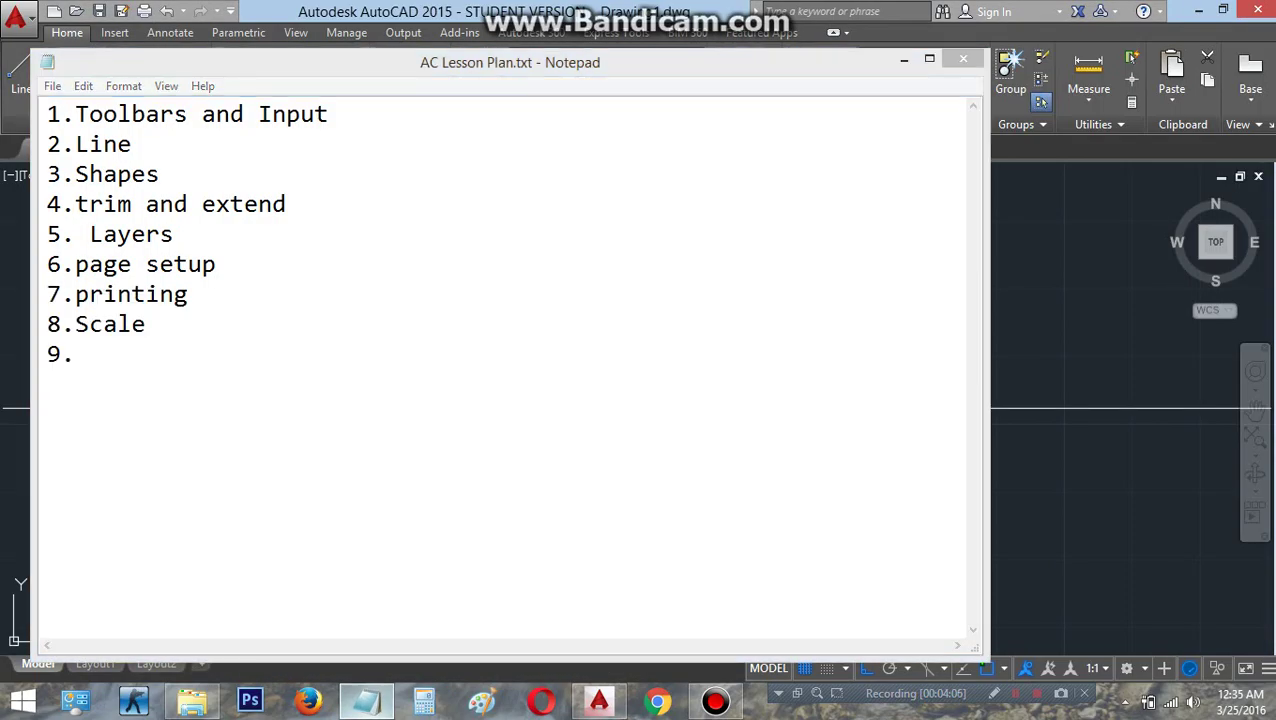
{"action": "left_click", "coordinate": [366, 700]}
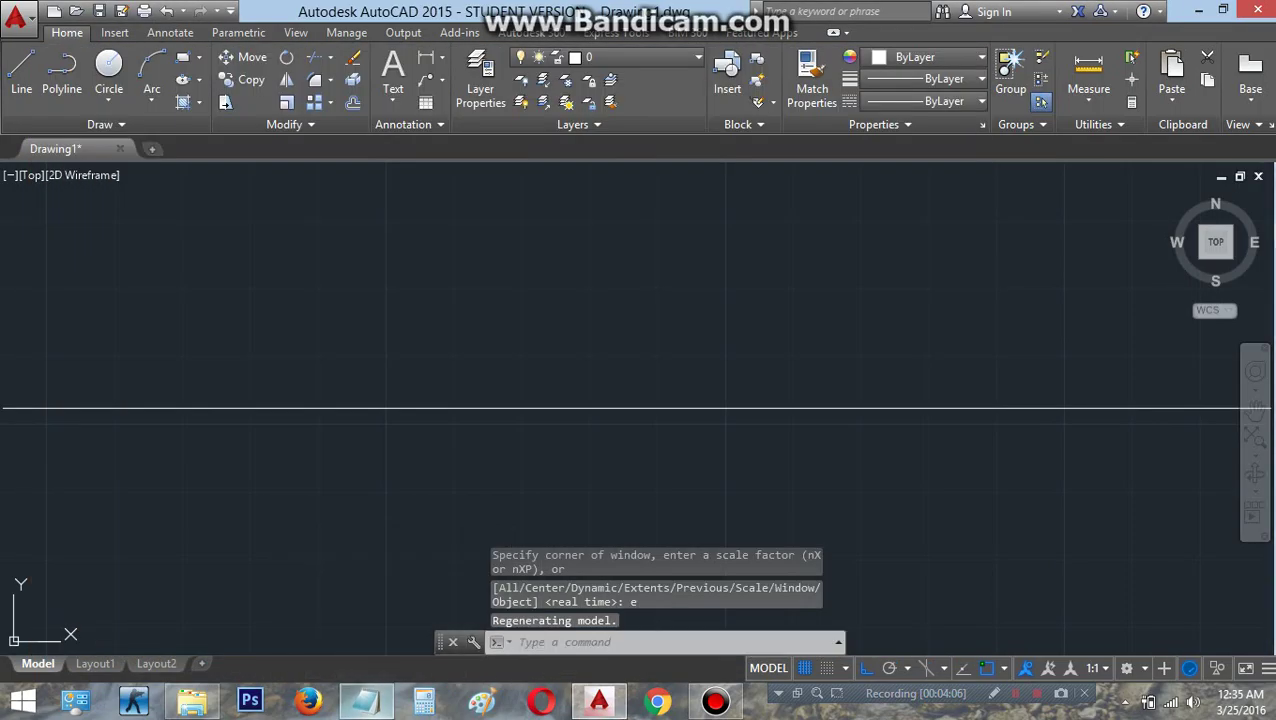
Run Zoom again with the Extents option to fit the drawing
{"action": "key", "text": "Escape"}
{"action": "key", "text": "Escape"}
{"action": "type", "text": "z"}
{"action": "key", "text": "Return"}
{"action": "type", "text": "e"}
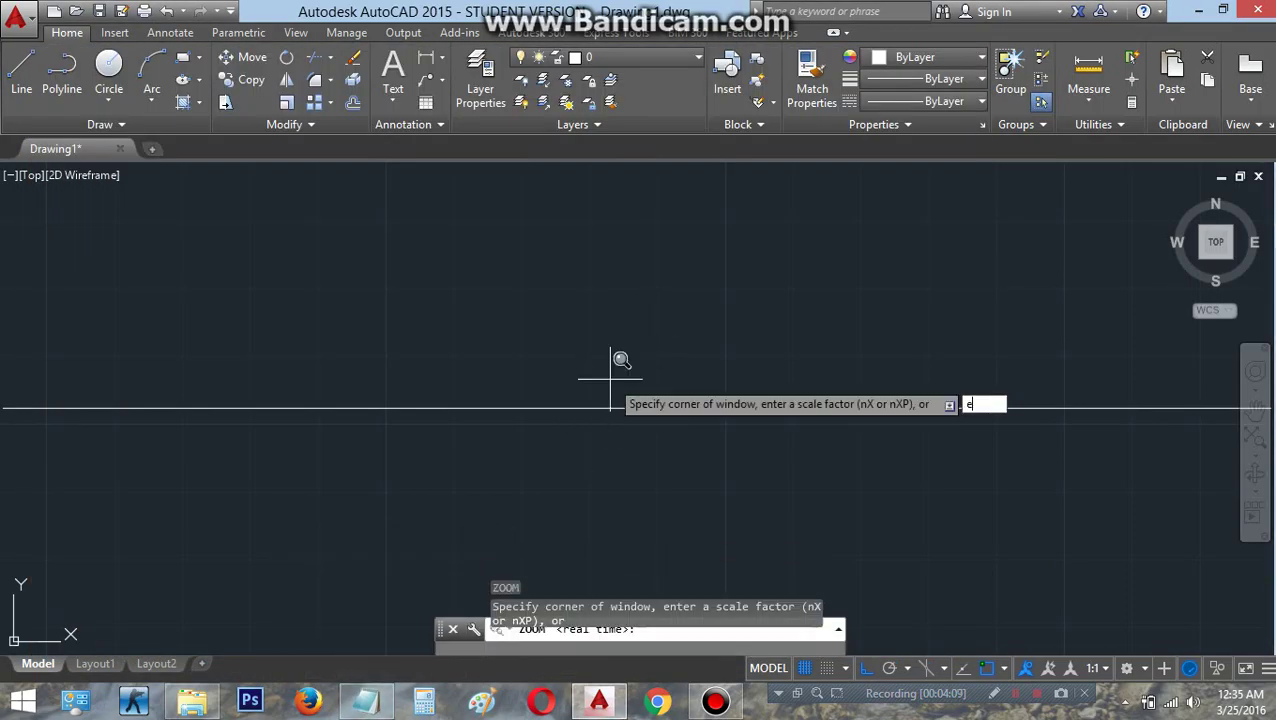
{"action": "key", "text": "Return"}
Examine the horizontal line and its surrounding grid at several zoom levels
{"action": "scroll", "coordinate": [610, 379], "scroll_direction": "down", "scroll_amount": 6}
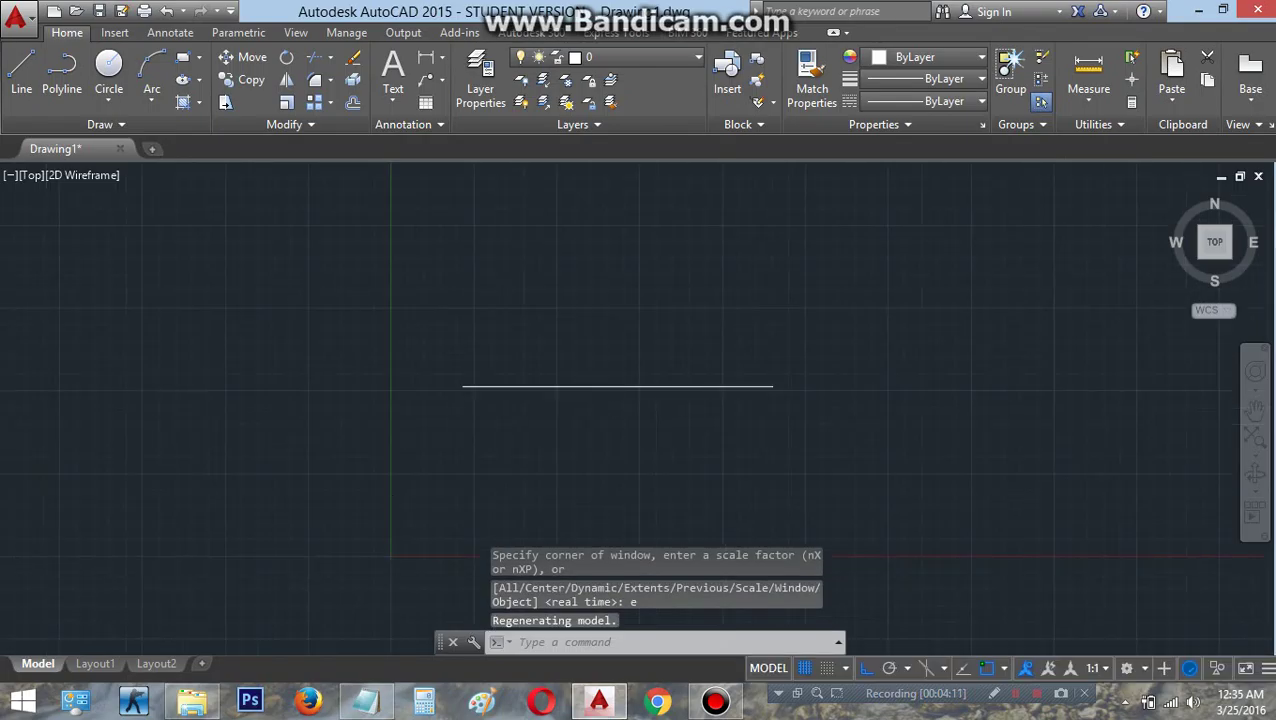
{"action": "scroll", "coordinate": [611, 379], "scroll_direction": "up", "scroll_amount": 7}
{"action": "scroll", "coordinate": [611, 379], "scroll_direction": "down", "scroll_amount": 5}
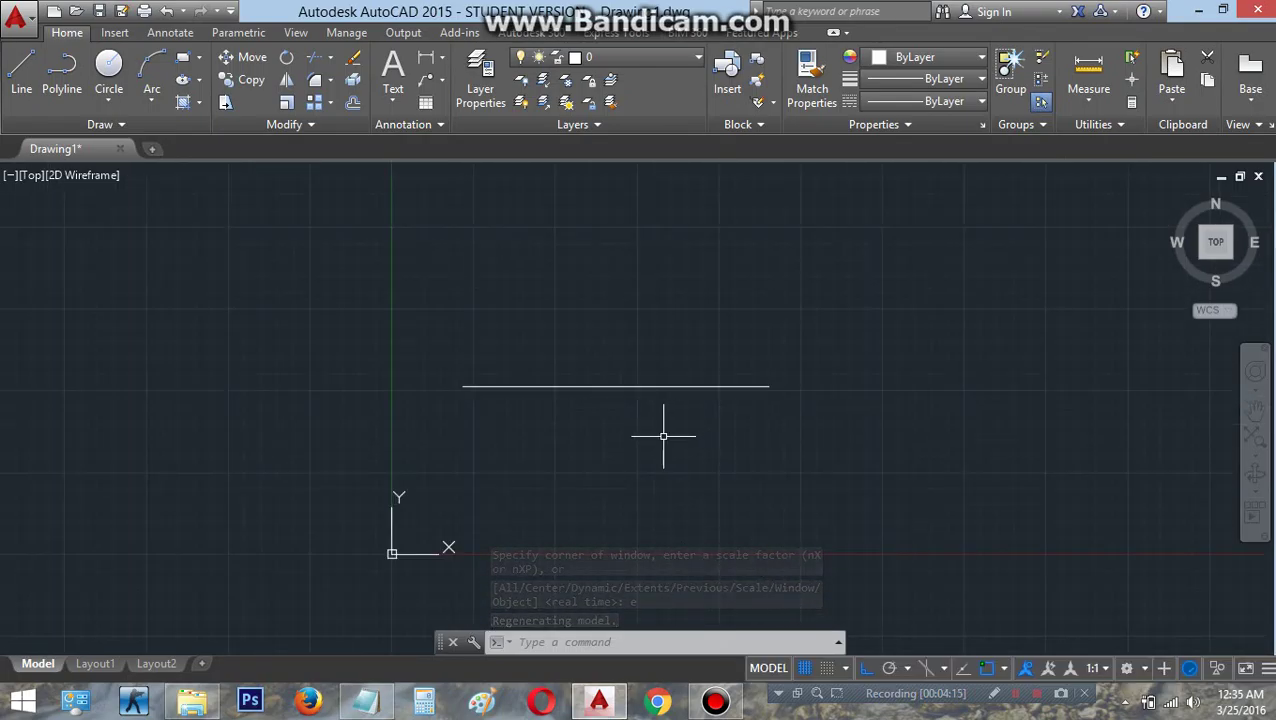
{"action": "scroll", "coordinate": [663, 436], "scroll_direction": "up", "scroll_amount": 2}
{"action": "scroll", "coordinate": [663, 436], "scroll_direction": "up", "scroll_amount": 4}
{"action": "scroll", "coordinate": [664, 437], "scroll_direction": "down", "scroll_amount": 6}
{"action": "scroll", "coordinate": [661, 427], "scroll_direction": "up", "scroll_amount": 4}
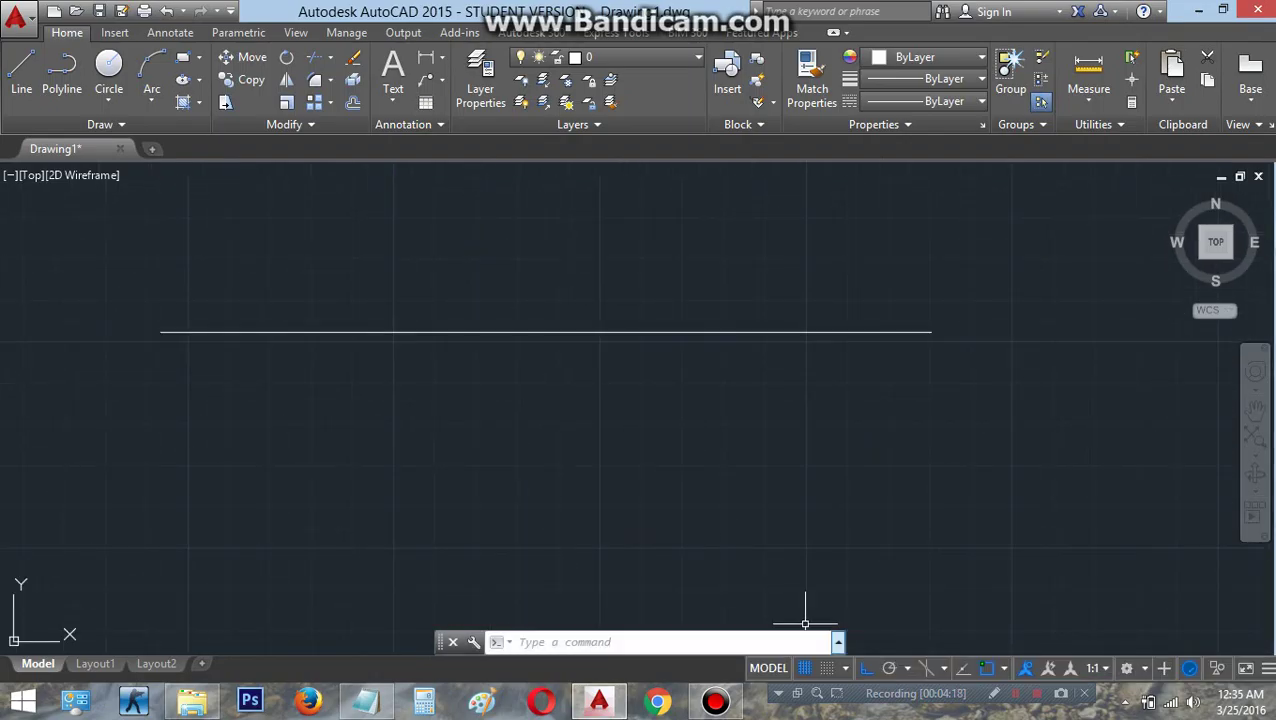
{"action": "scroll", "coordinate": [793, 450], "scroll_direction": "down", "scroll_amount": 4}
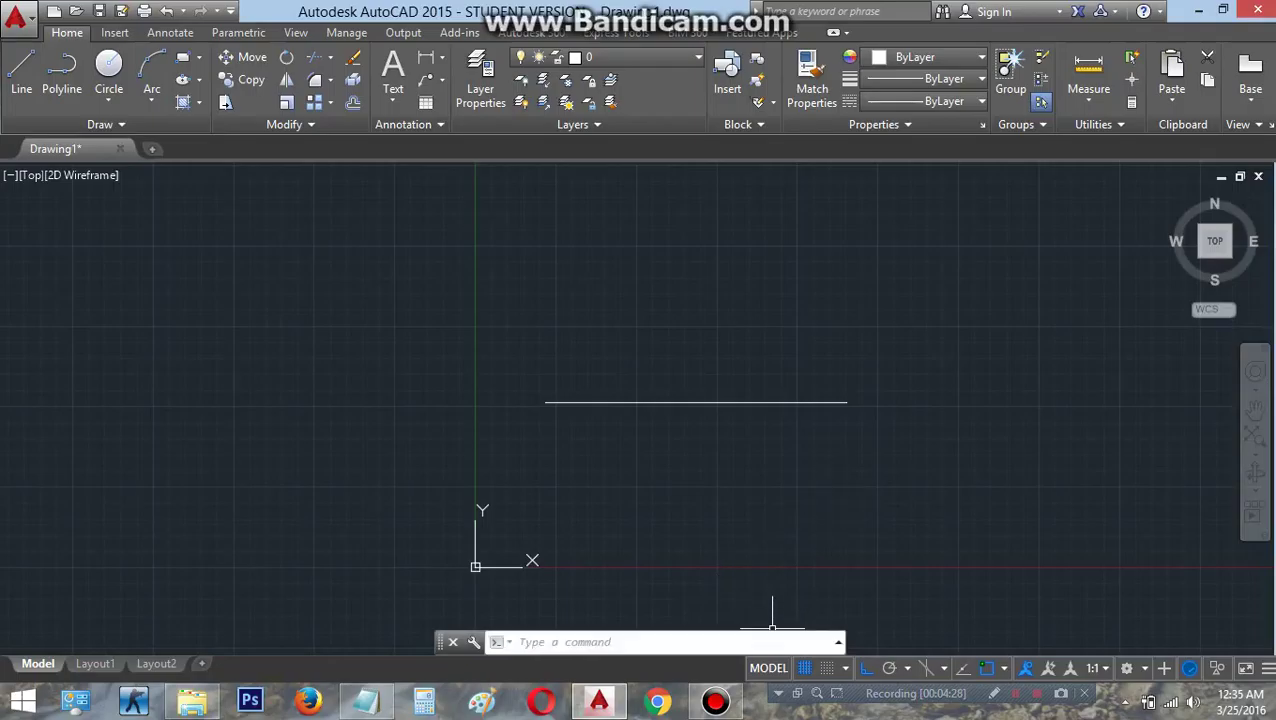
Turn off the grid display and check the line without it at different zoom levels
{"action": "left_click", "coordinate": [804, 668]}
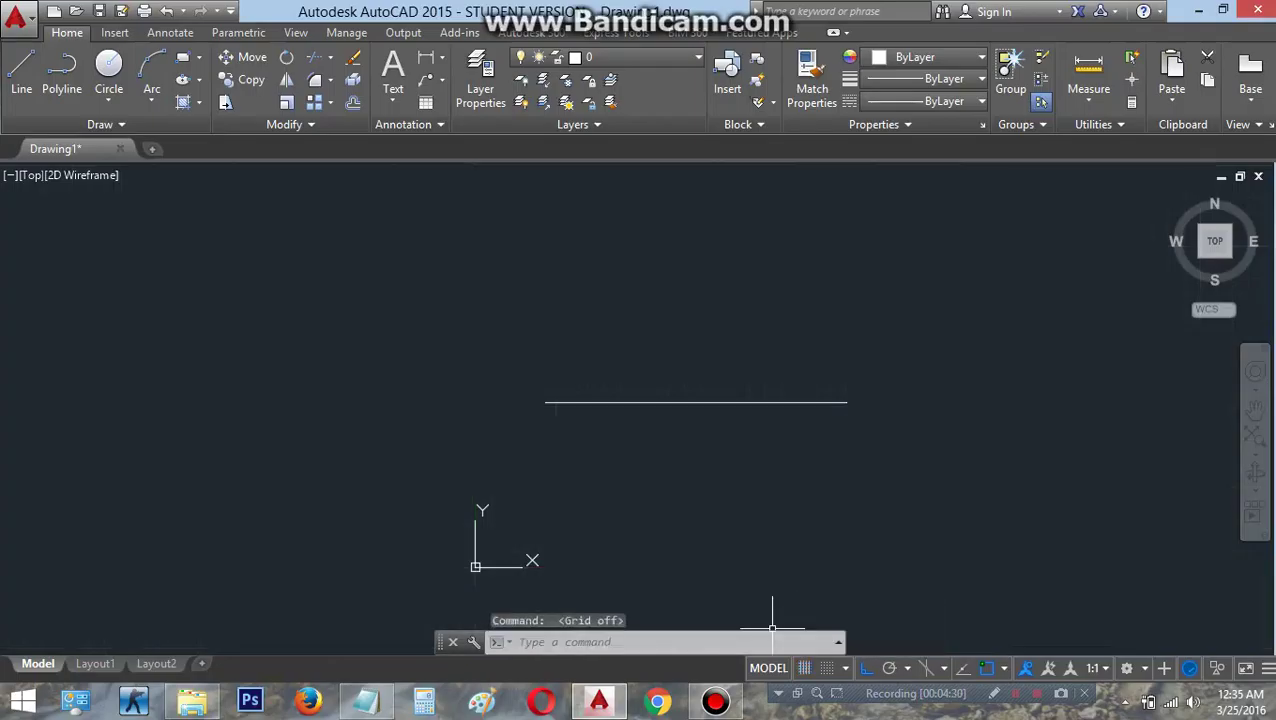
{"action": "scroll", "coordinate": [834, 410], "scroll_direction": "up", "scroll_amount": 2}
{"action": "scroll", "coordinate": [835, 411], "scroll_direction": "down", "scroll_amount": 10}
{"action": "scroll", "coordinate": [732, 420], "scroll_direction": "up", "scroll_amount": 2}
{"action": "scroll", "coordinate": [732, 420], "scroll_direction": "up", "scroll_amount": 5}
{"action": "scroll", "coordinate": [732, 420], "scroll_direction": "down", "scroll_amount": 10}
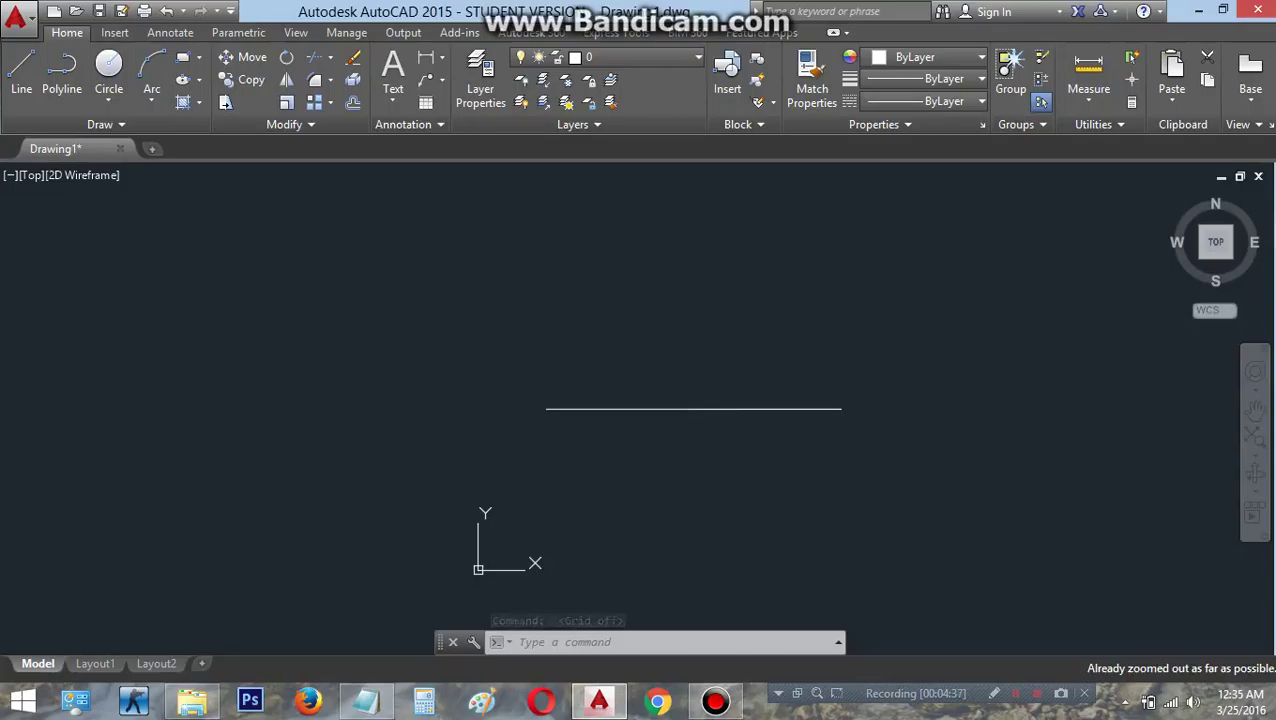